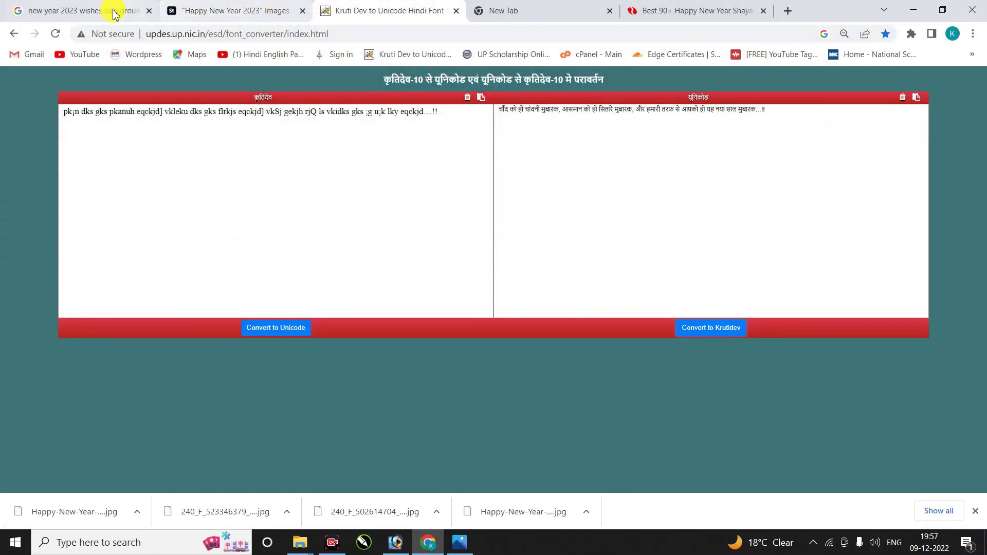
- Browse the 'new year 2023 wishes background images' results in Chrome, then minimize the browser
click(113, 12)
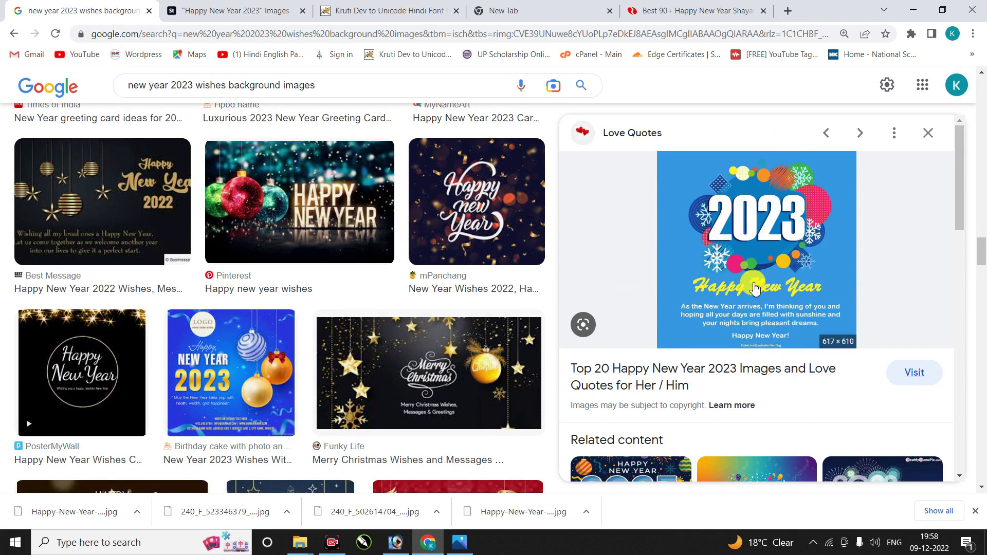
click(914, 9)
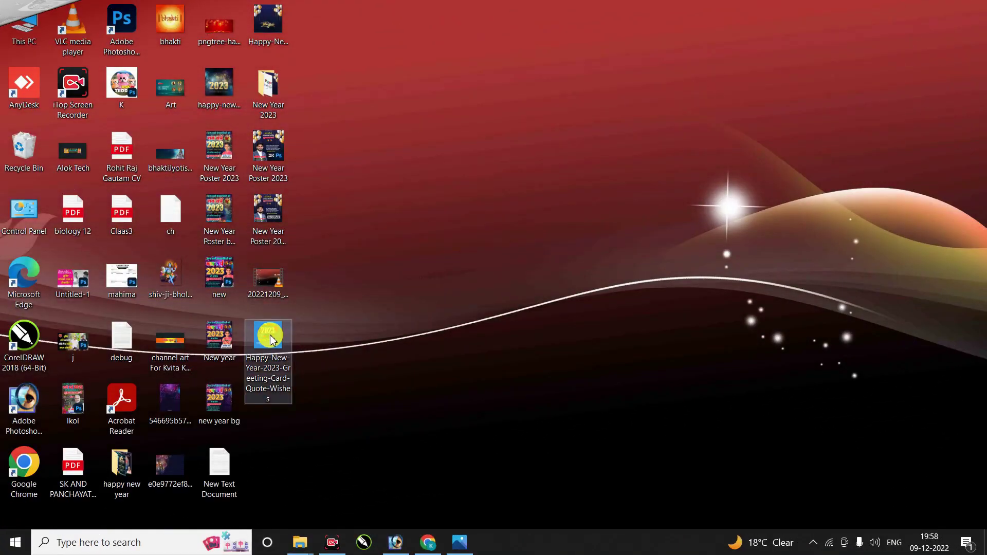
- Open the downloaded blue 2023 card JPG maximized in Photoshop and dismiss the locked-layer error
drag(271, 339, 410, 485)
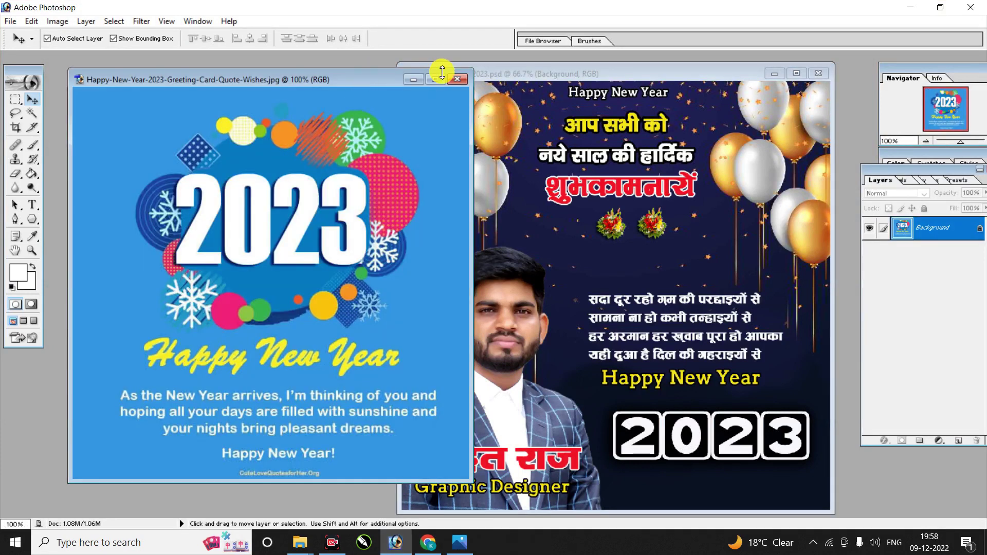
click(434, 79)
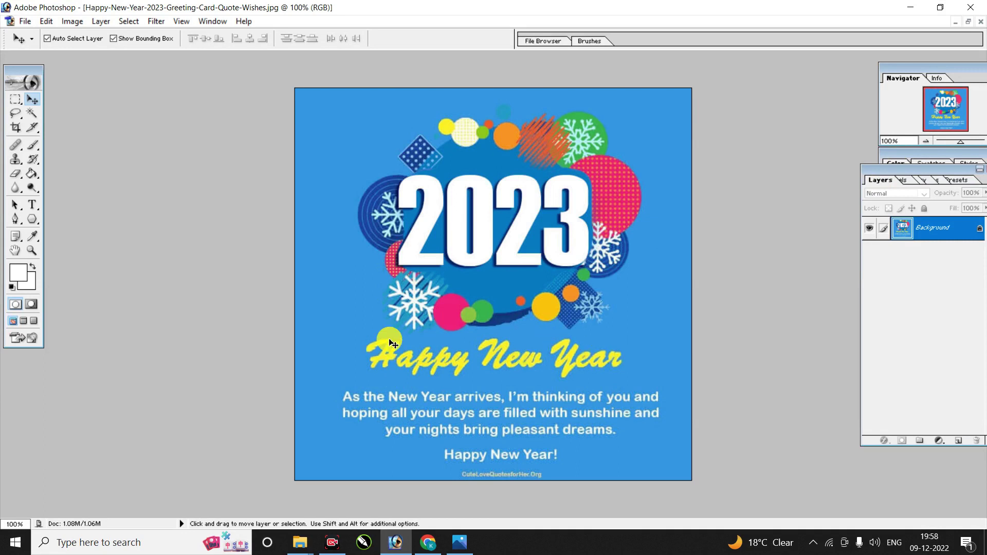
click(564, 451)
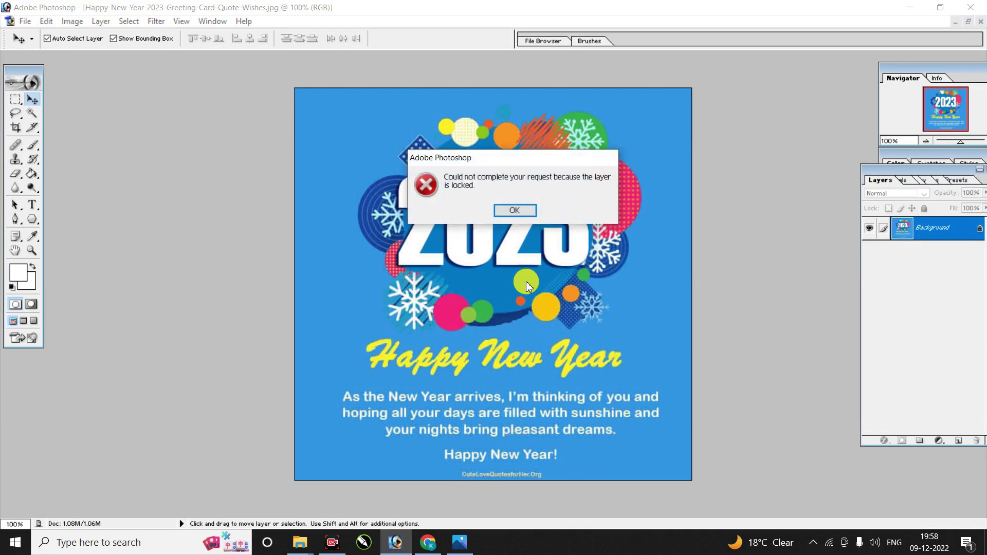
click(515, 209)
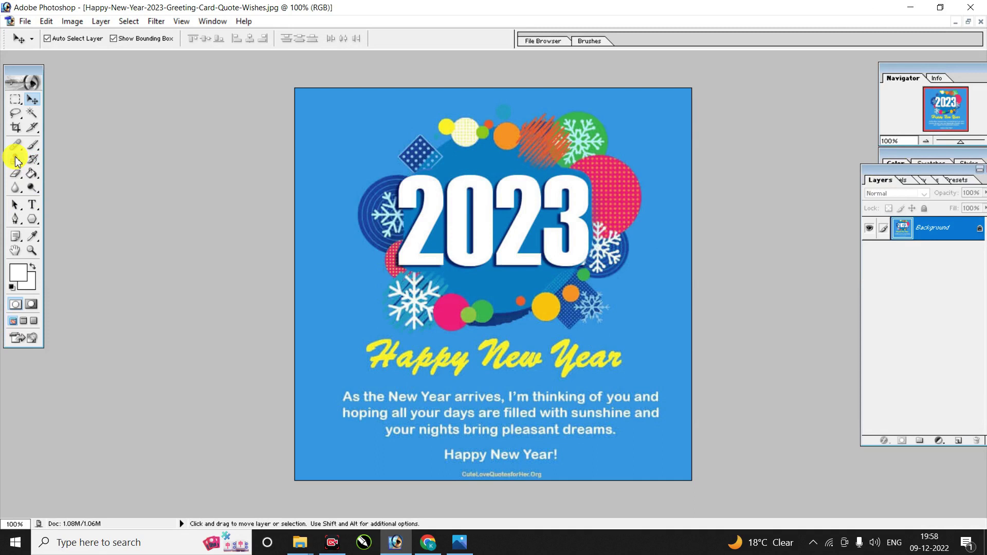
- Clone-stamp plain blue background over the Happy New Year heading and quote text
click(15, 161)
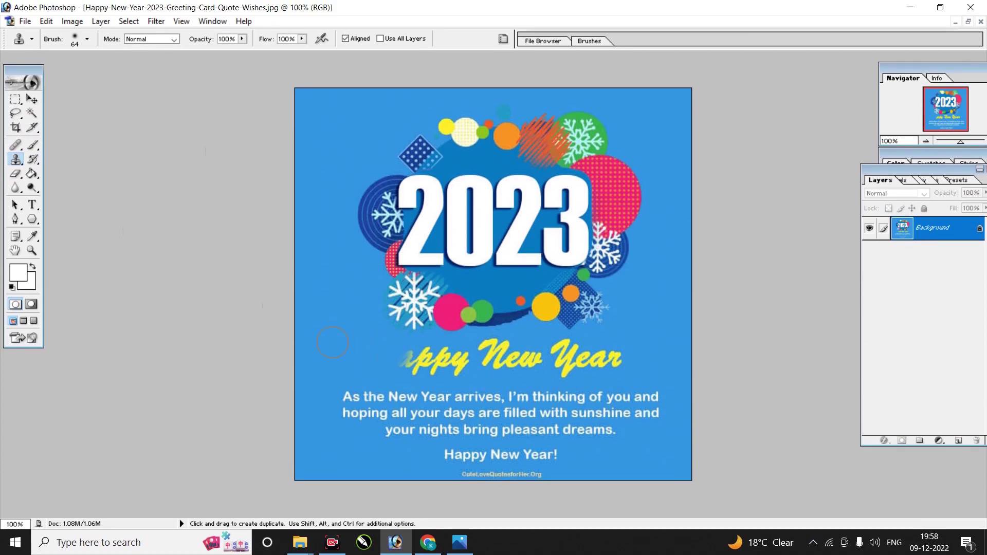
alt+click(327, 320)
drag(412, 362, 448, 360)
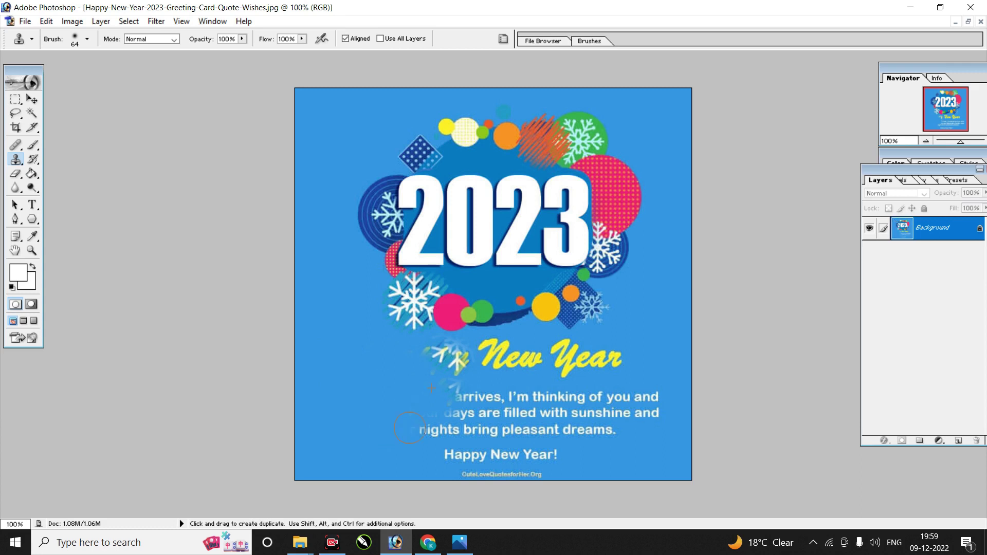
drag(348, 423, 474, 445)
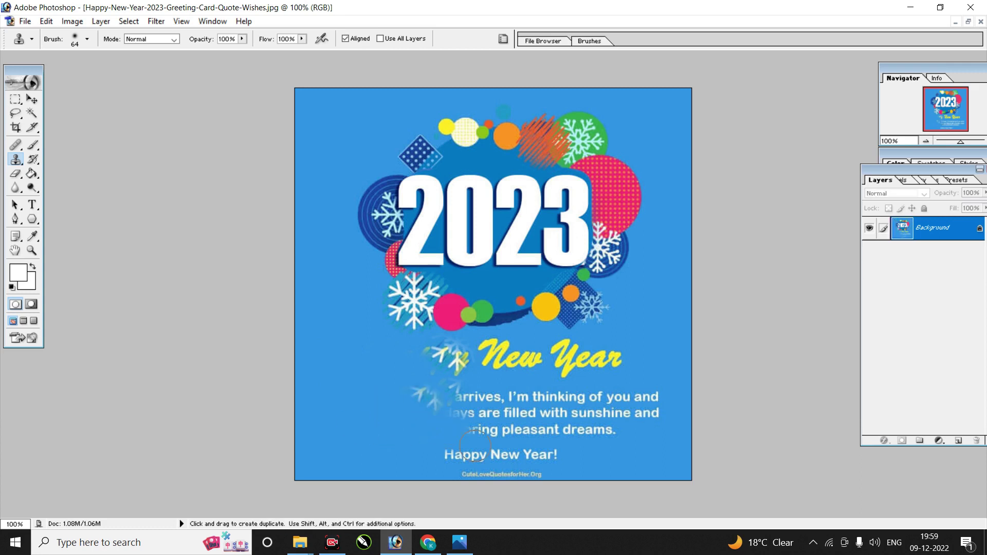
drag(455, 410, 519, 399)
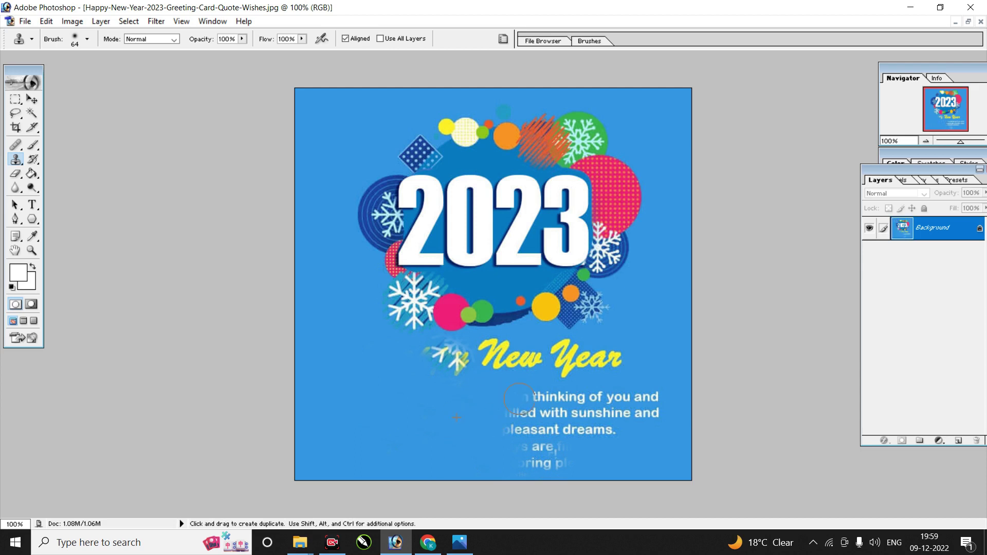
drag(502, 436, 595, 429)
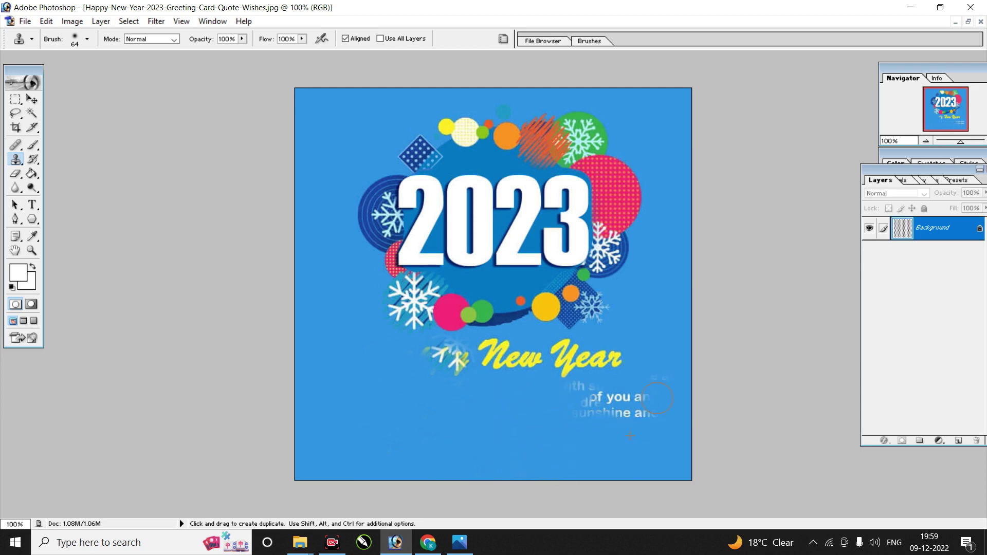
drag(616, 357, 555, 348)
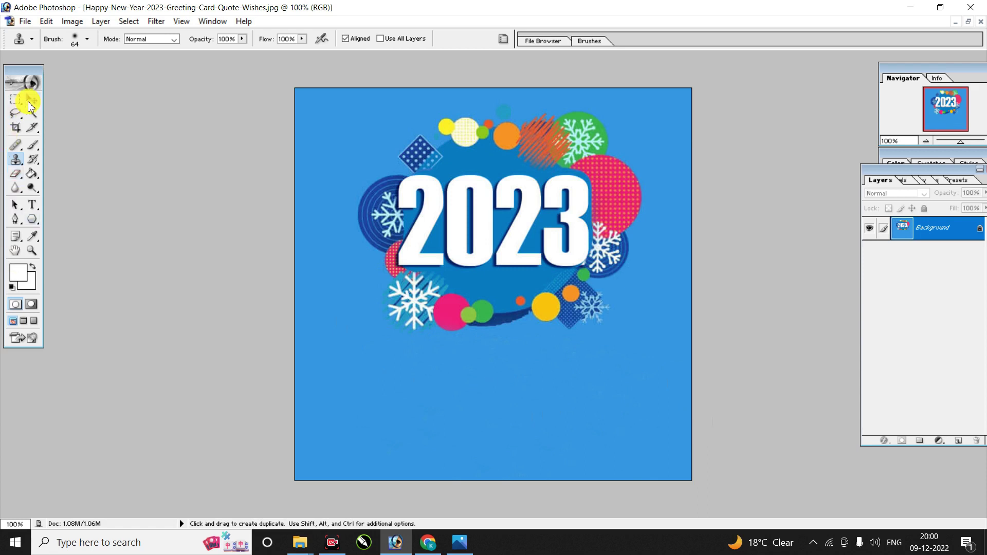
click(31, 100)
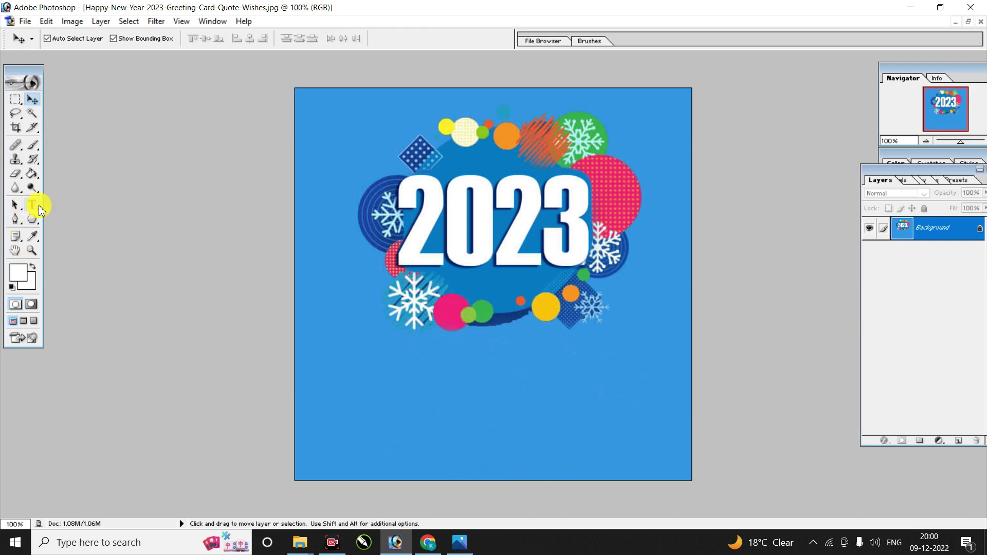
- Add an 18 pt 'Happy New Year' text layer below the 2023 artwork
click(32, 205)
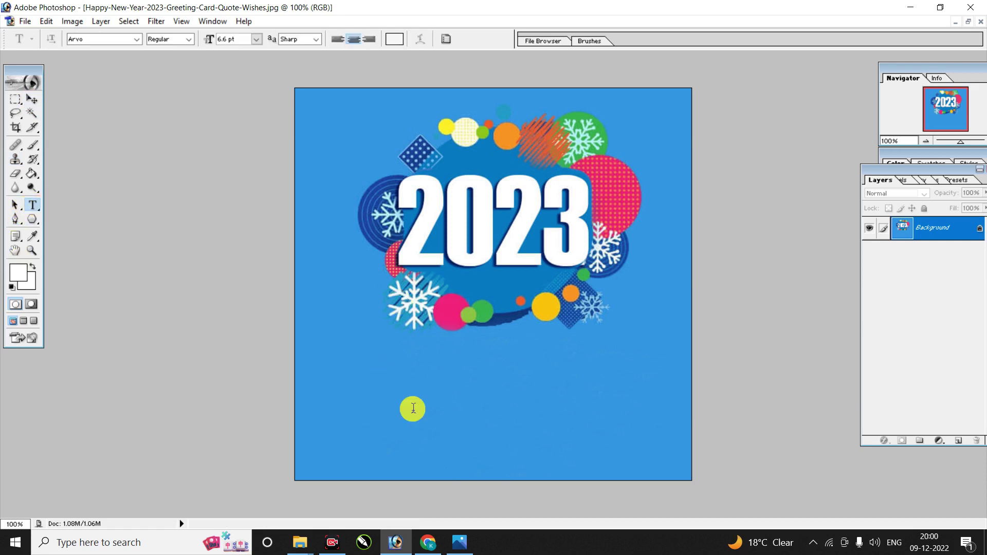
click(414, 410)
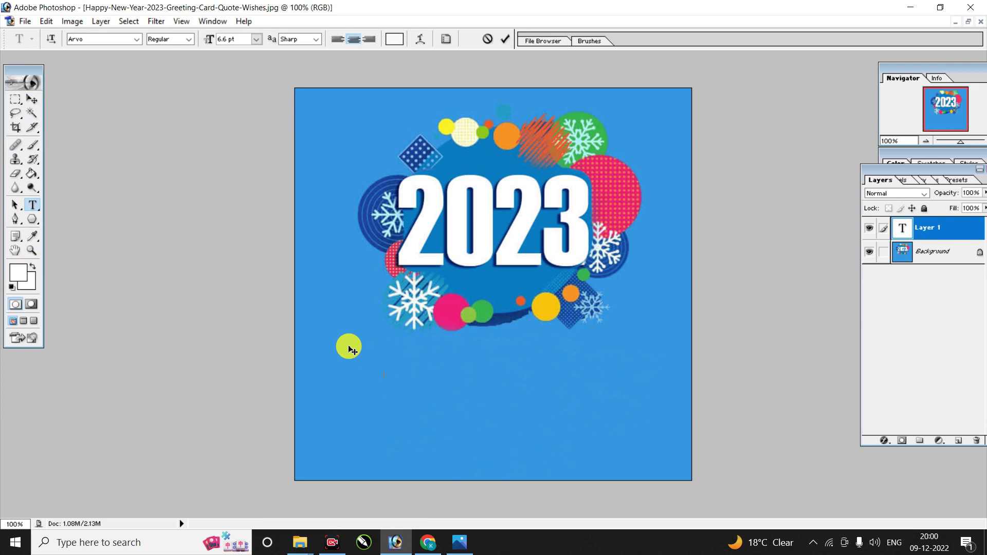
click(256, 39)
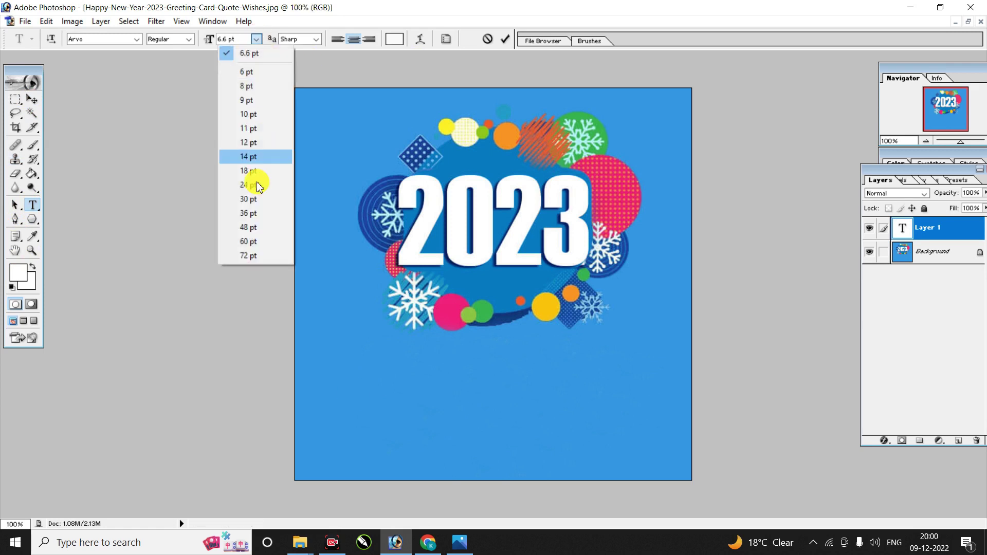
click(257, 172)
text(Happ)
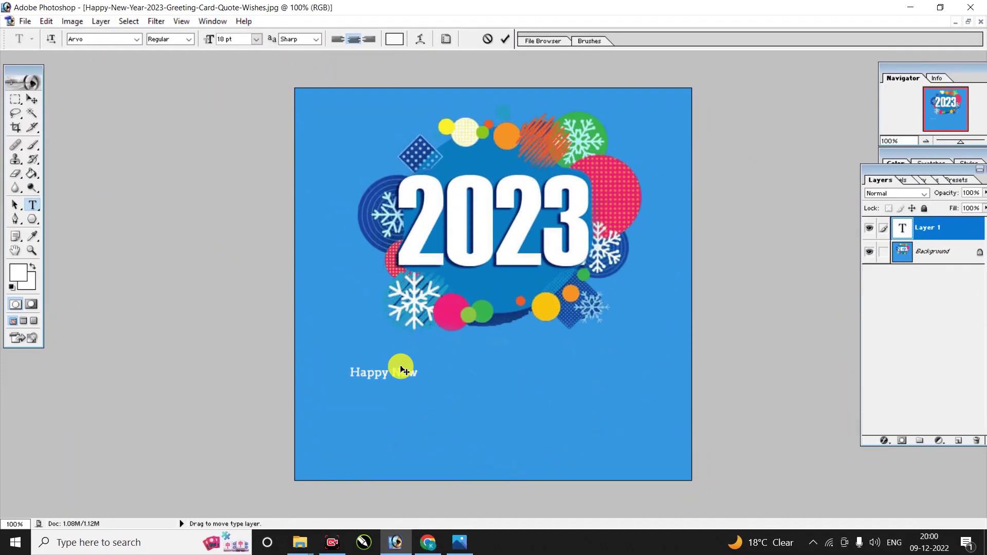
text(y New Year)
click(505, 39)
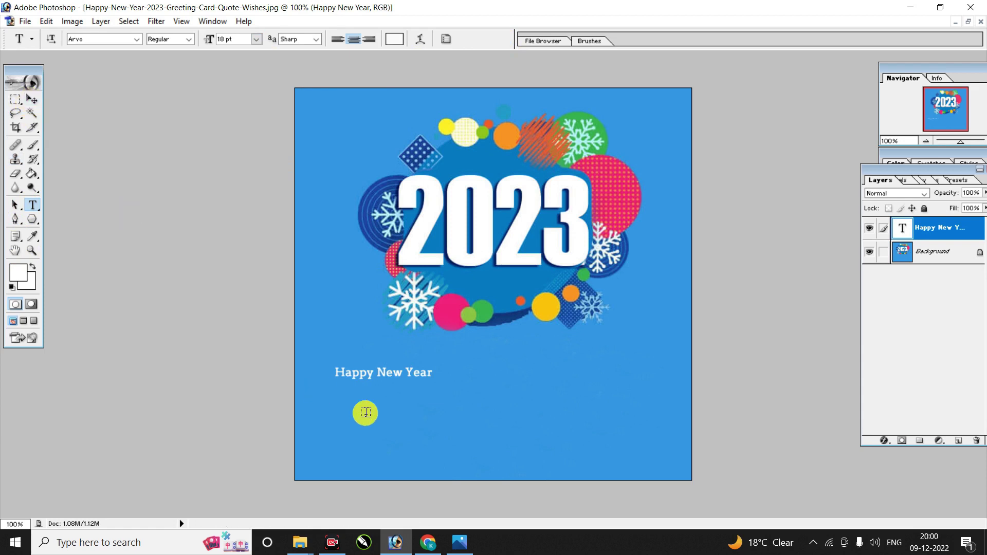
- Change the Happy New Year heading to a different font family
click(376, 372)
triple_click(377, 372)
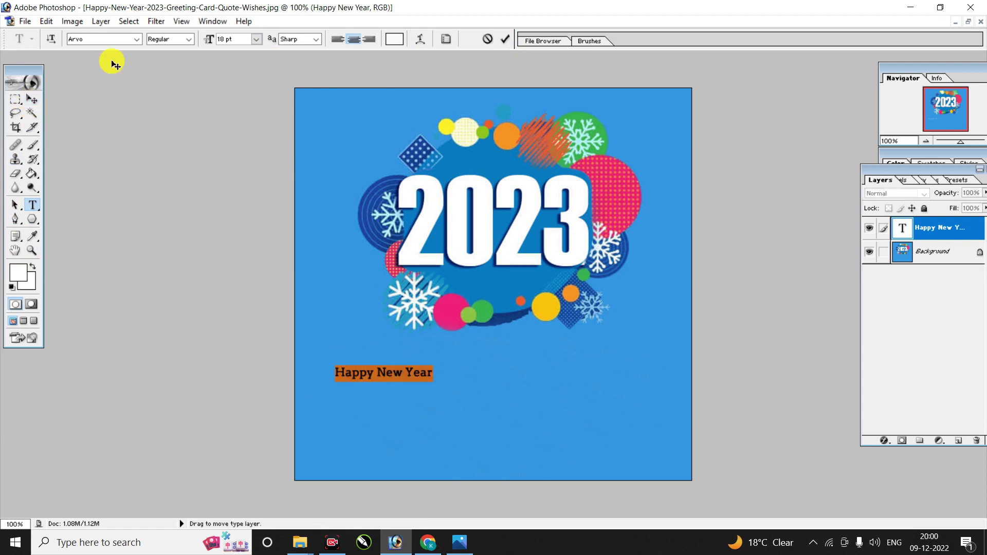
click(138, 41)
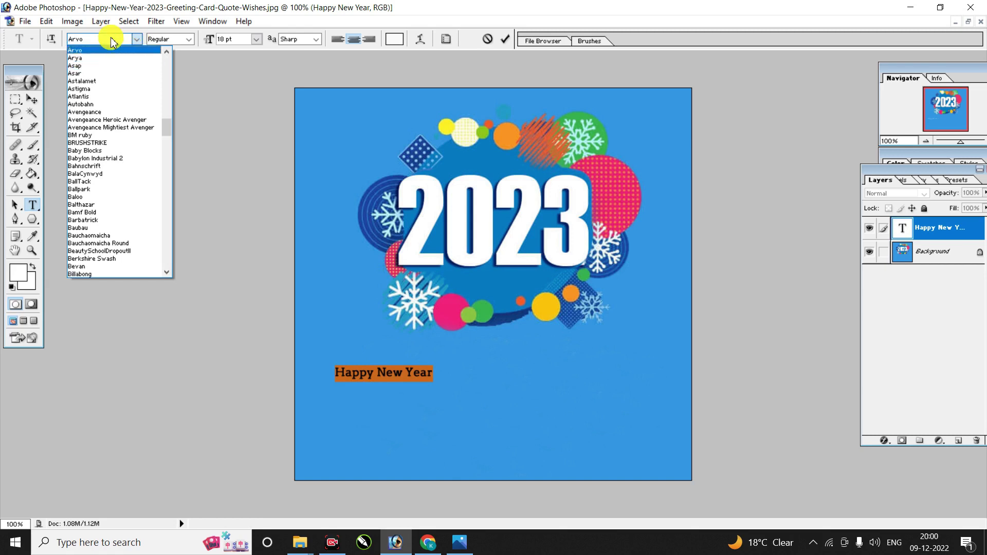
click(112, 40)
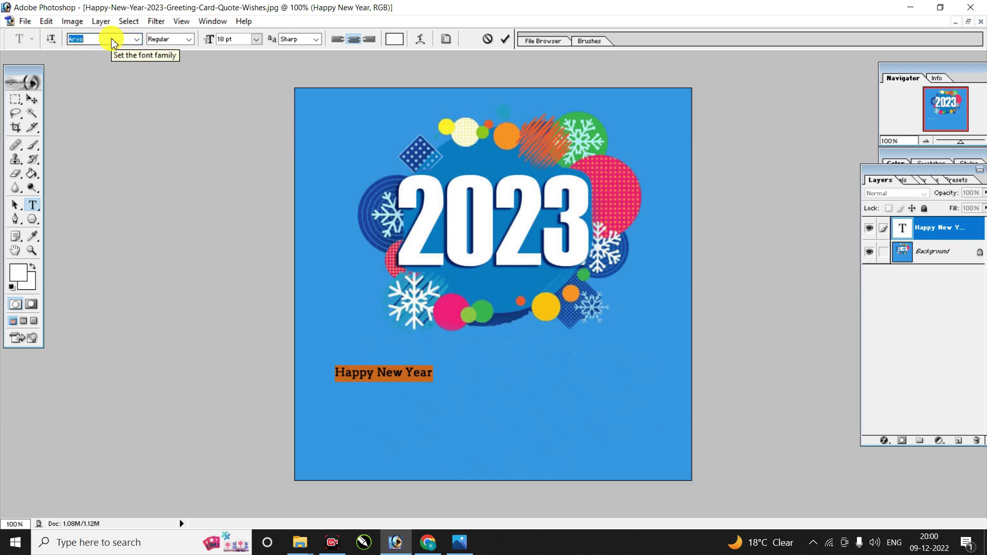
key(Down)
key(Down)
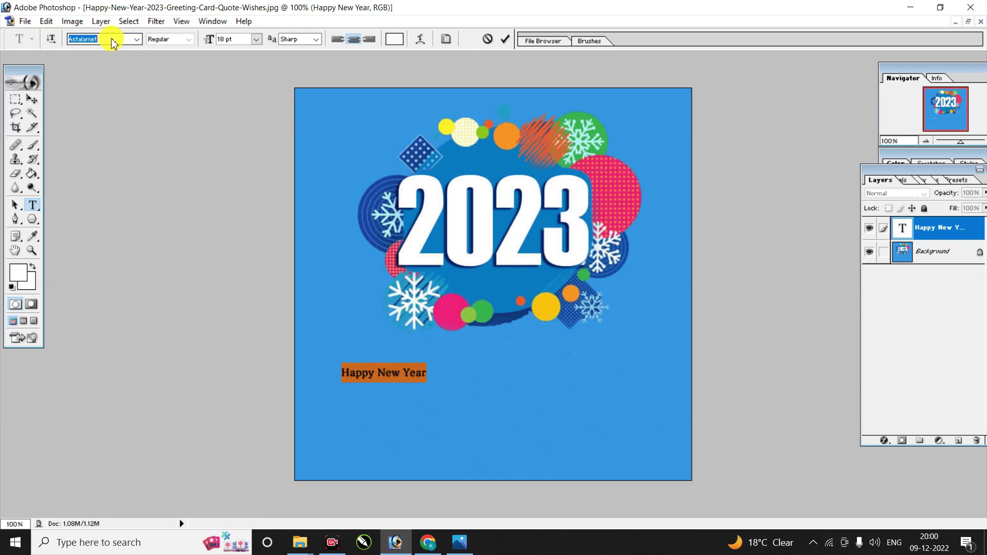
key(Down)
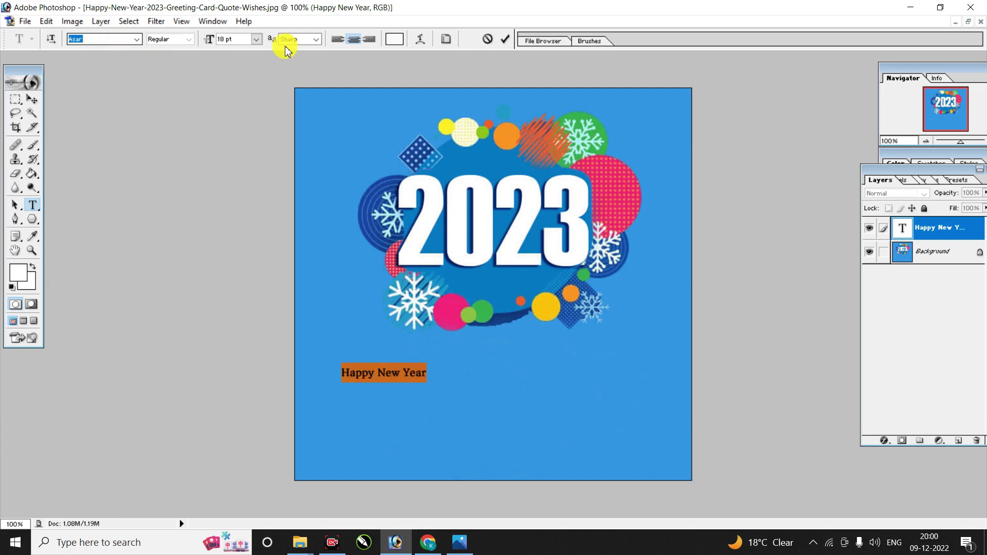
click(32, 99)
- Append '2023' after 'Year' in the heading text
double_click(428, 366)
click(440, 372)
text(2023)
click(32, 99)
key(ctrl+0)
- Give the caption a drop shadow with slightly higher opacity and move it to the card's top
click(884, 441)
click(903, 299)
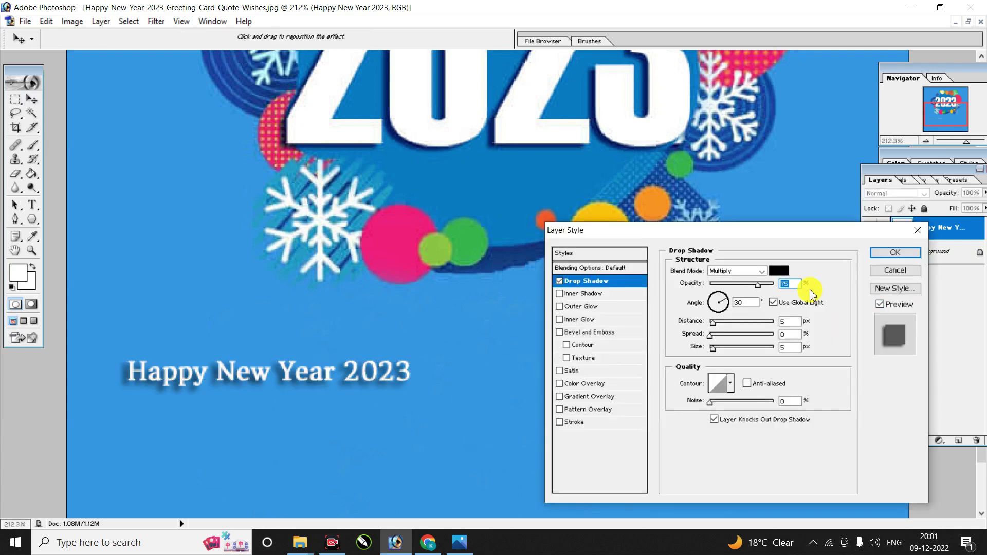
drag(756, 284, 760, 283)
key(Return)
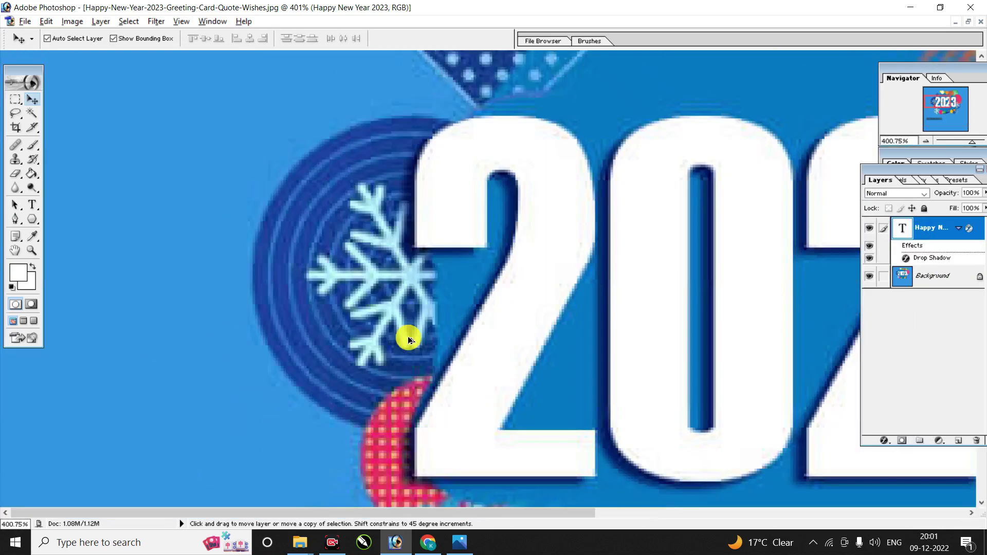
key(ctrl+0)
drag(408, 375, 394, 101)
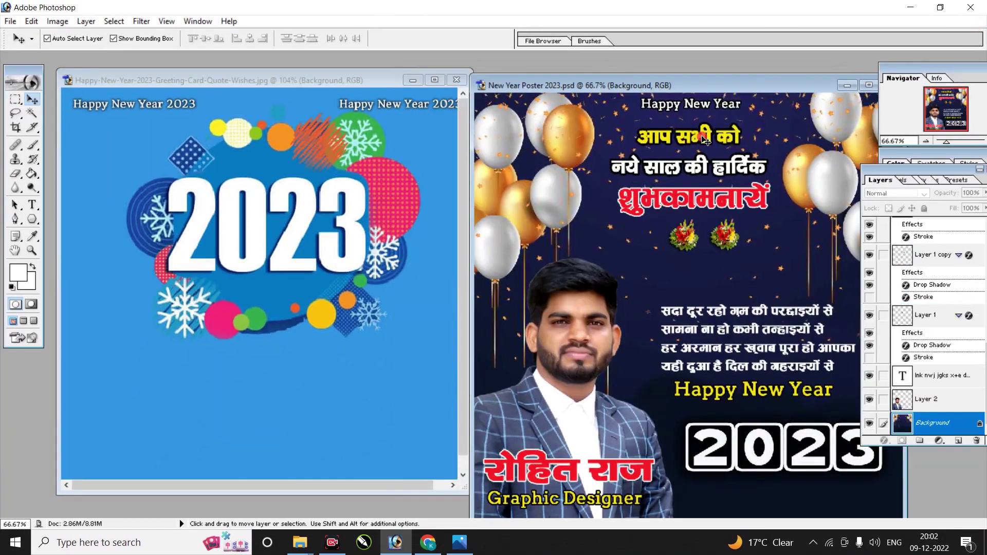
click(691, 135)
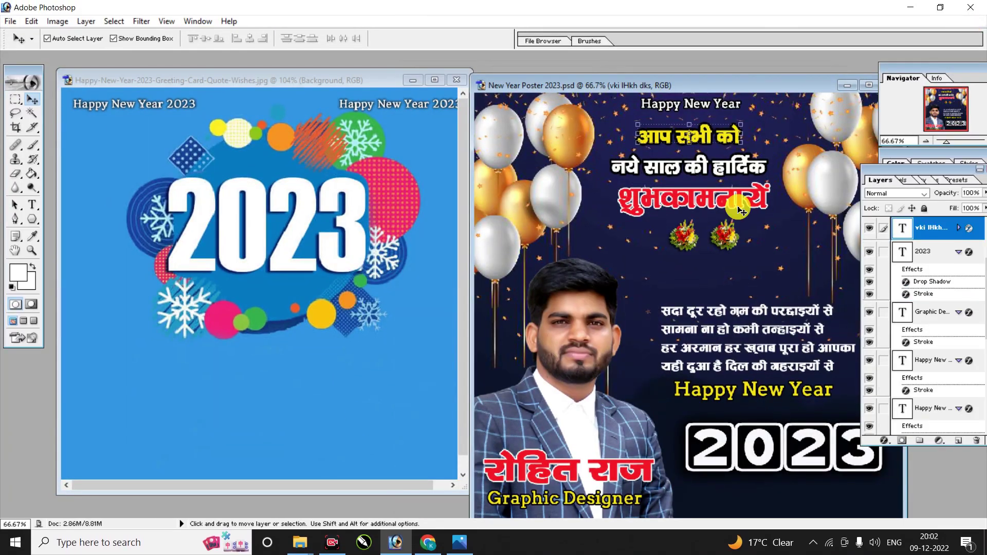
- Copy the poster's three Hindi greeting lines onto the card and position them
mouse_move(670, 133)
mouse_down()
mouse_move(252, 366)
mouse_move(351, 354)
mouse_up()
click(689, 167)
drag(688, 167, 360, 431)
key(ctrl+t)
key(Return)
drag(375, 385, 362, 373)
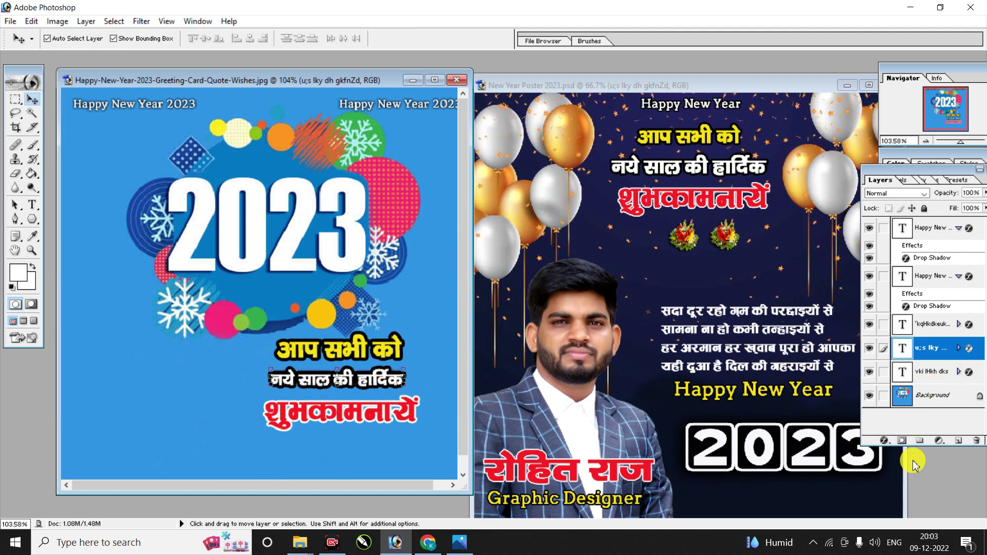
- Give a greeting line a 1 px stroke and paste that style onto the आप सभी को line
click(884, 442)
key(Escape)
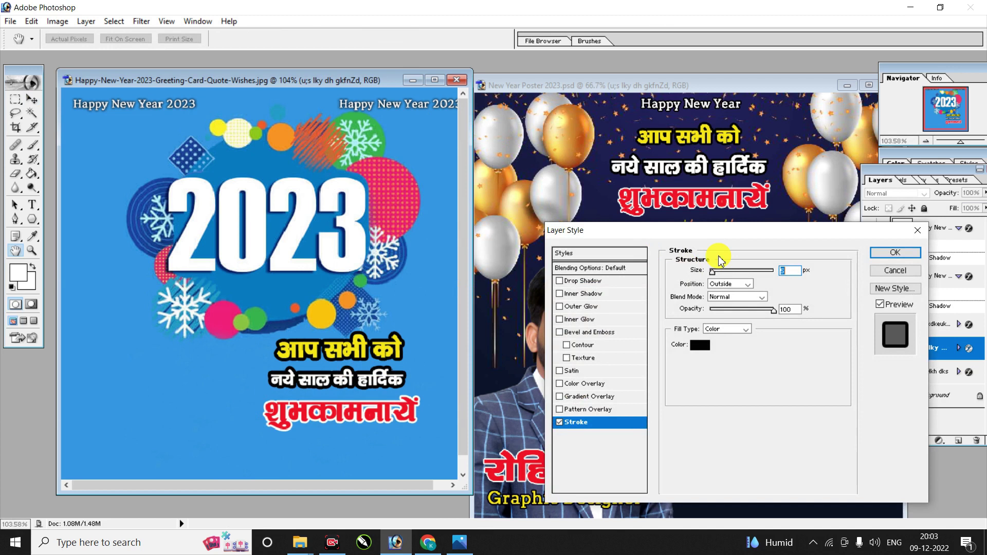
drag(713, 275, 709, 273)
click(893, 254)
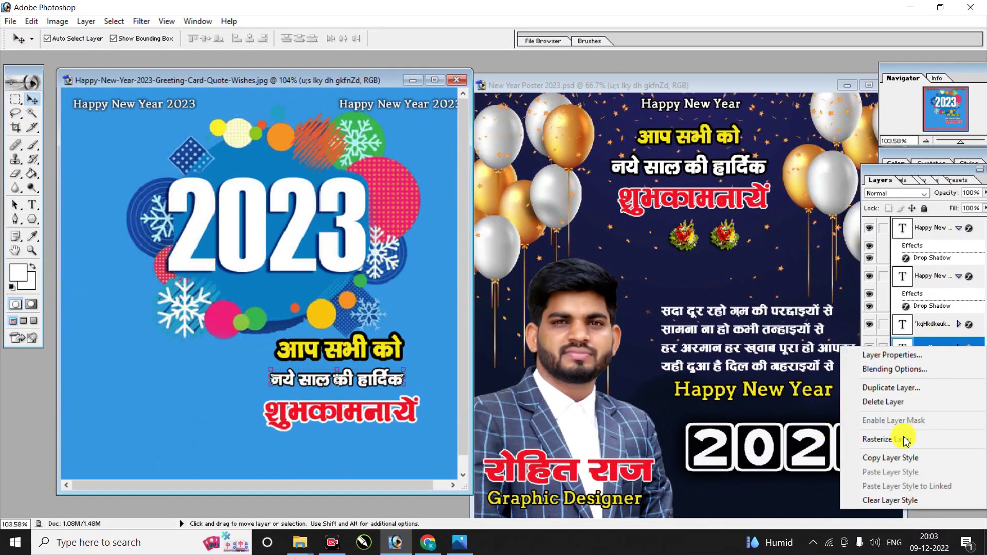
click(884, 458)
key(alt+bracketleft)
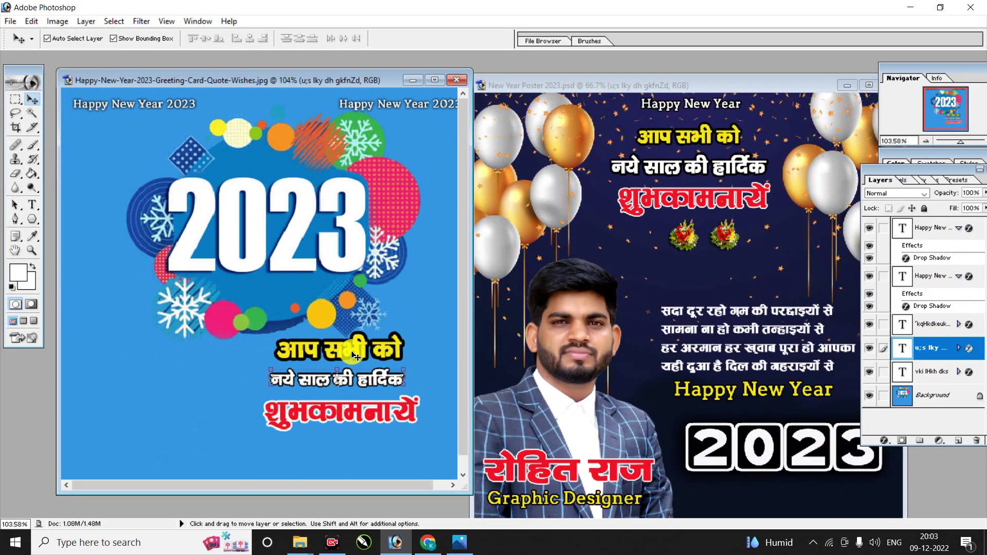
right_click(923, 372)
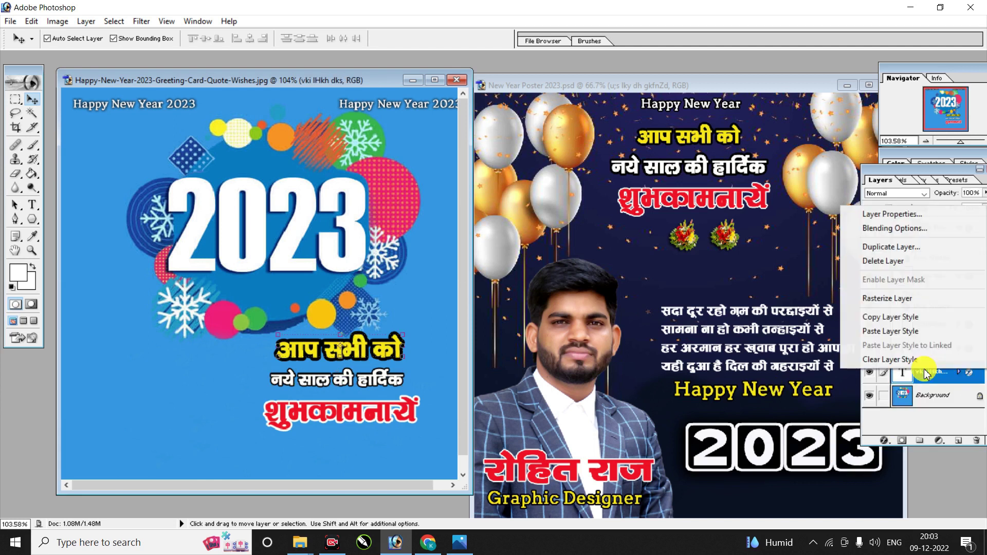
click(897, 337)
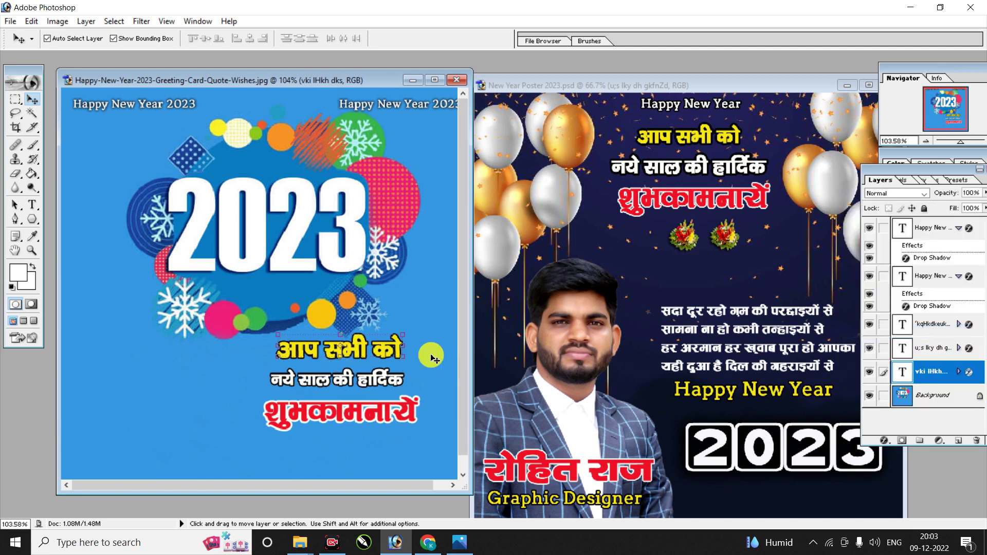
click(403, 411)
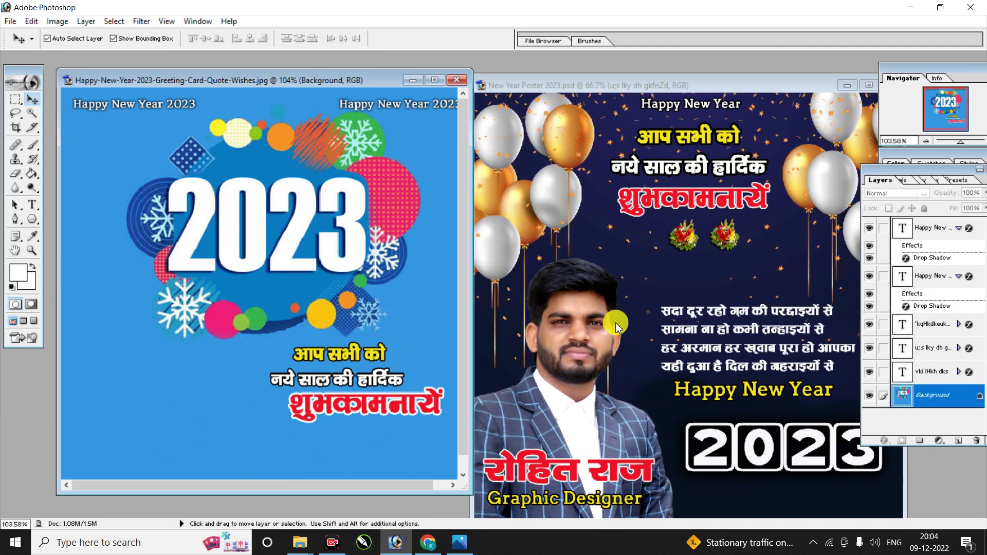
- Copy the portrait photo from the poster onto the card, scaled to about 82 percent
drag(576, 308, 604, 279)
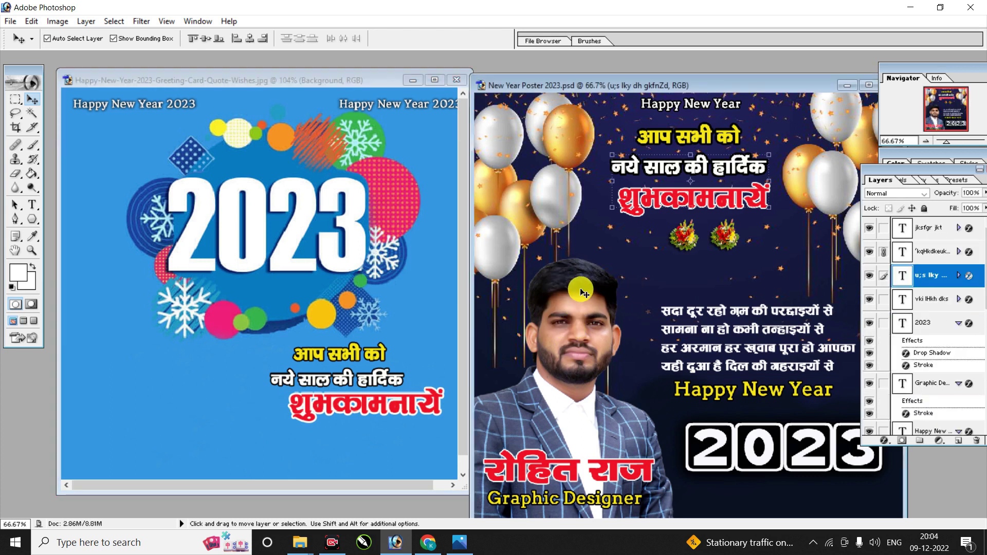
key(ctrl+z)
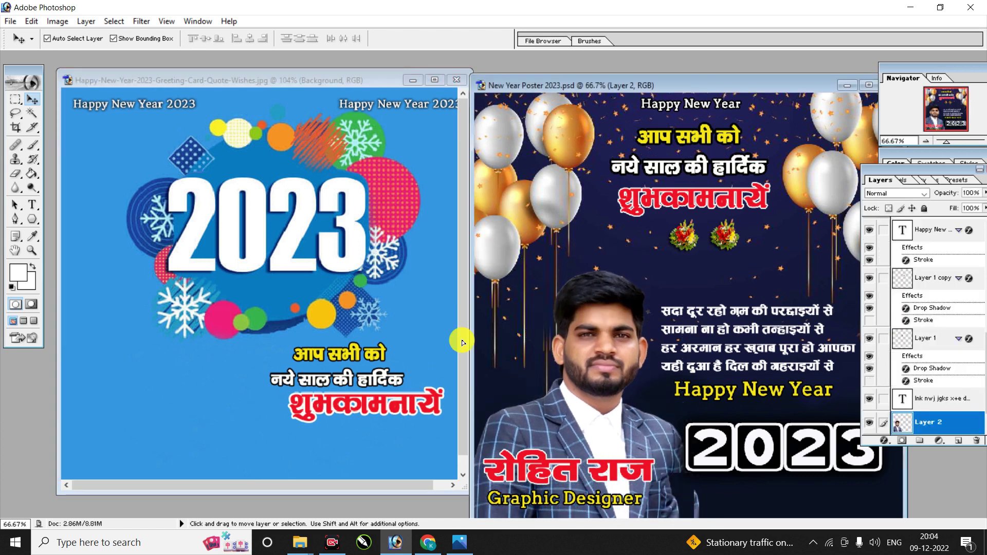
click(218, 344)
drag(218, 344, 286, 260)
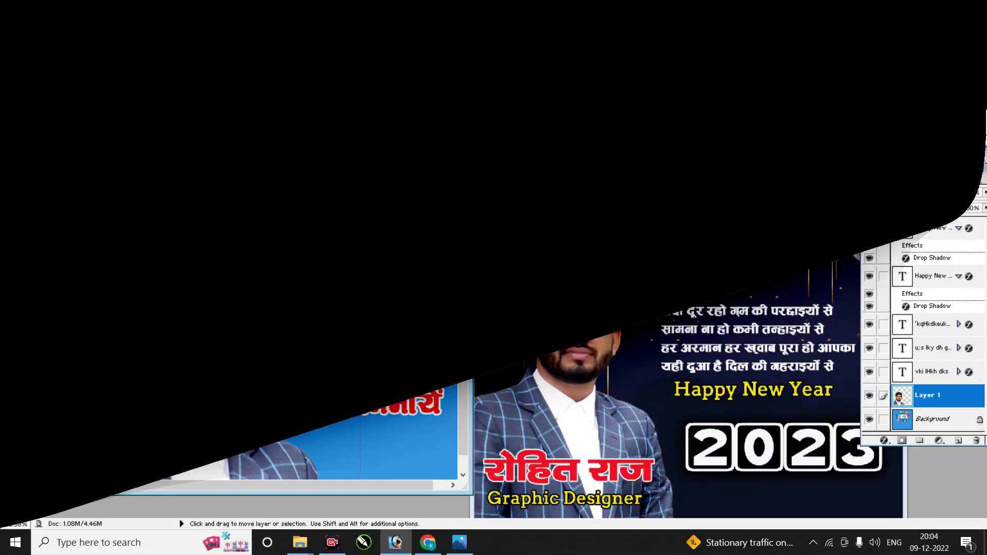
drag(319, 251, 303, 257)
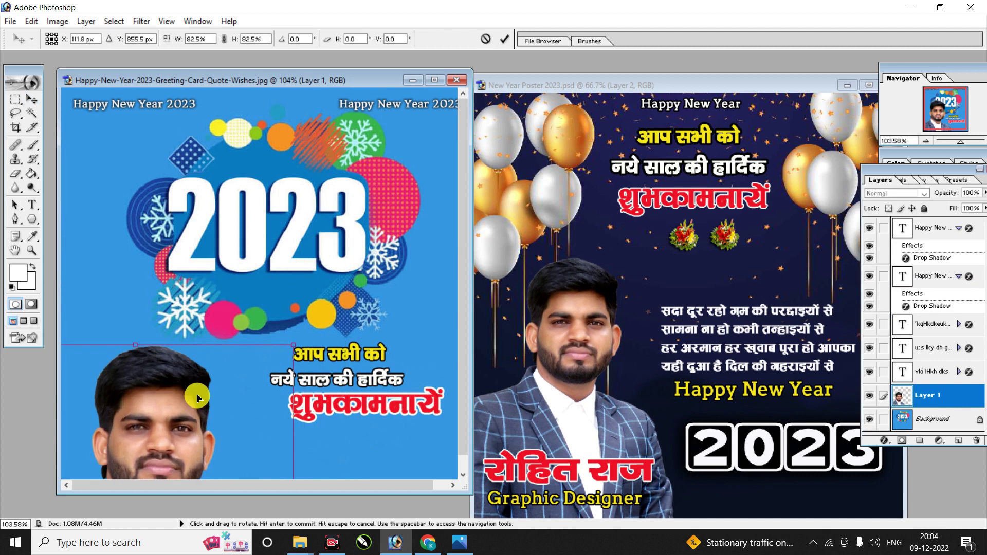
mouse_move(165, 431)
mouse_down()
mouse_move(216, 281)
mouse_move(278, 338)
mouse_up()
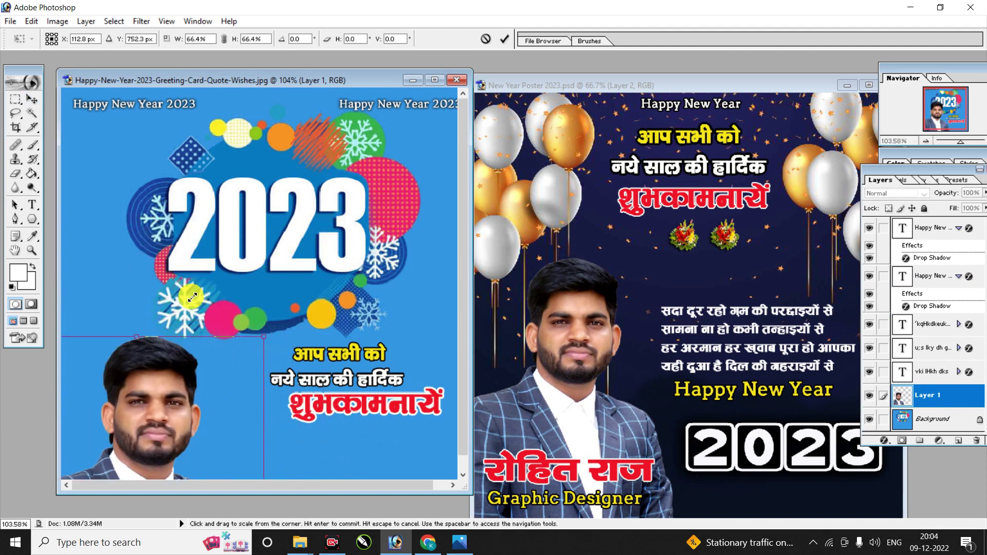
key(Return)
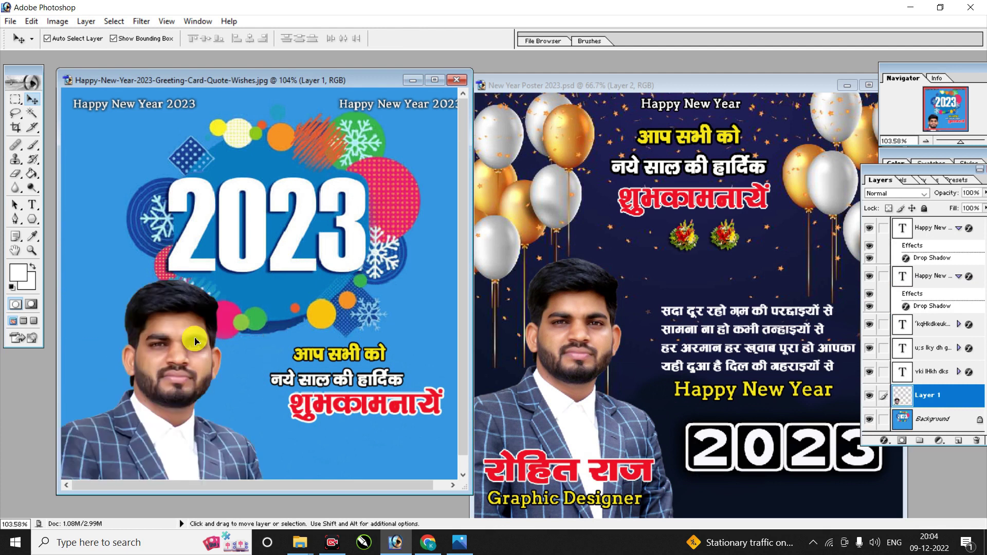
drag(180, 409, 202, 291)
- Scale the portrait down further and settle it into the card's lower-left corner
key(ctrl+t)
drag(305, 213, 267, 290)
drag(215, 375, 159, 354)
key(Return)
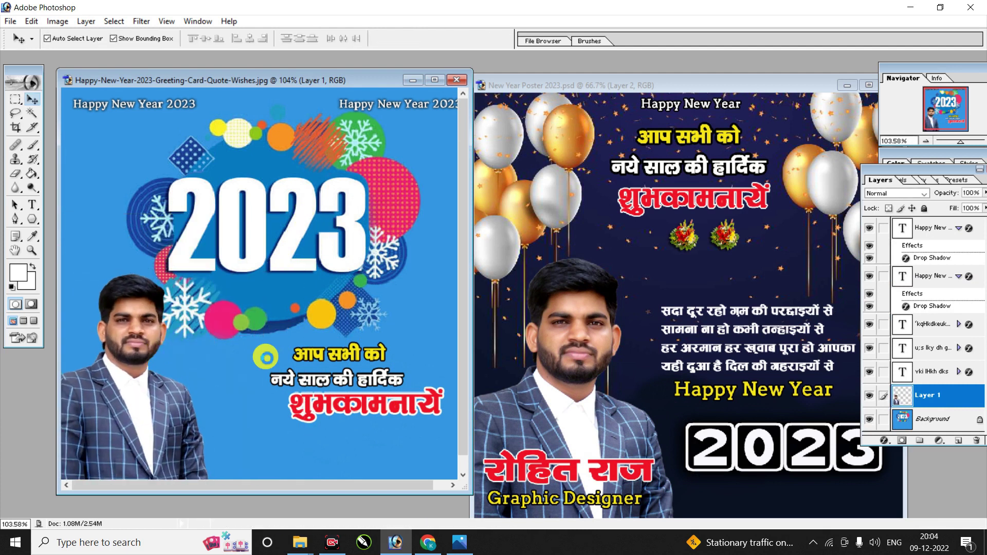
click(570, 468)
click(569, 467)
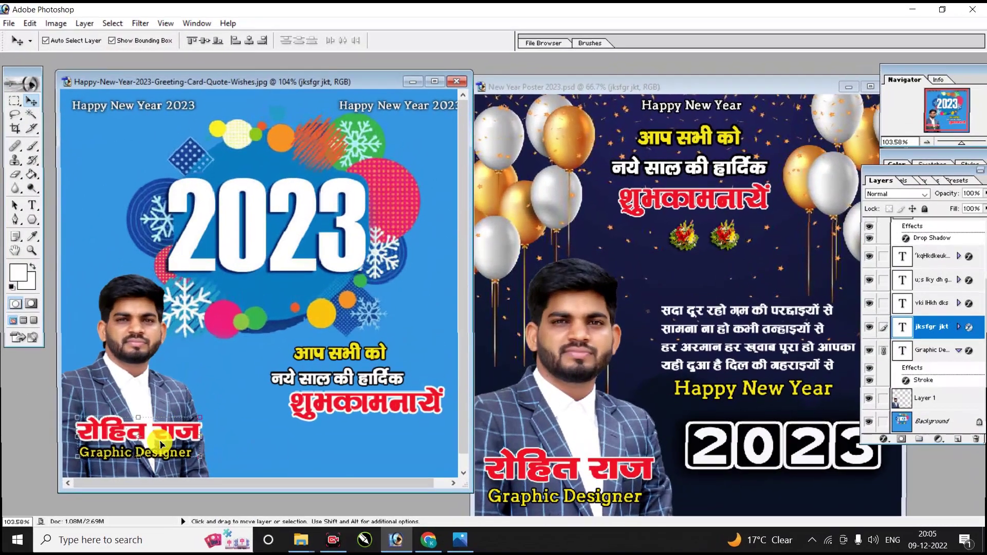
- Place the name and Graphic Designer title from the poster below the portrait
drag(169, 431, 166, 423)
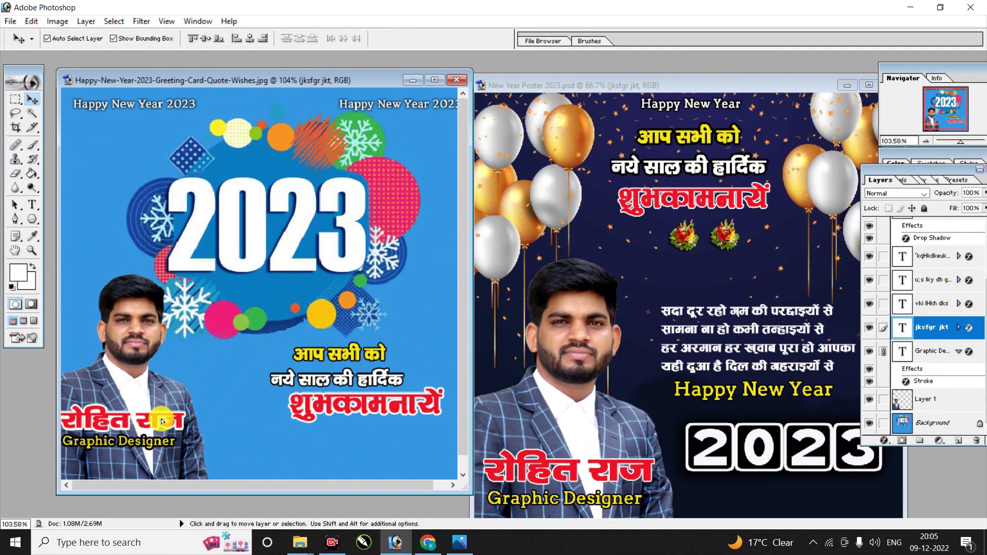
click(433, 81)
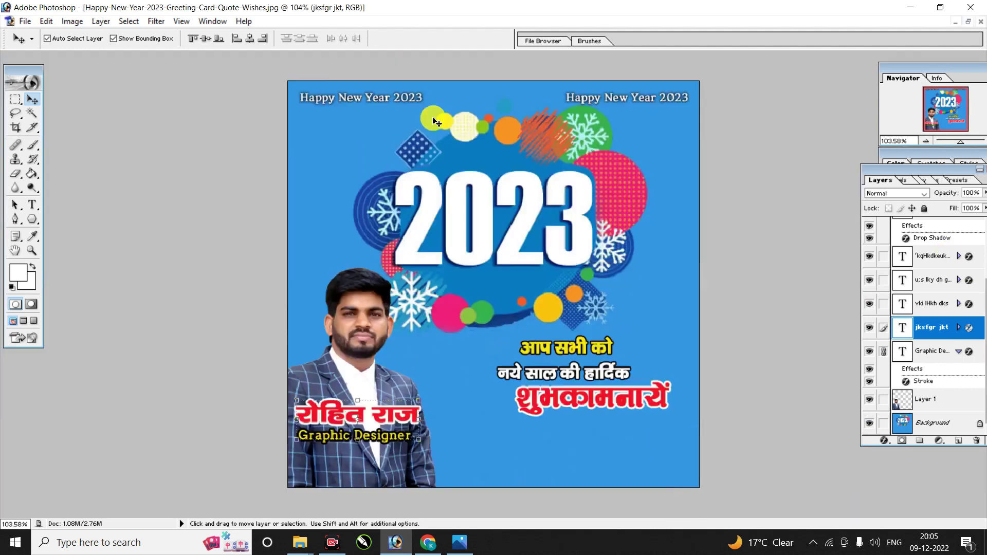
click(534, 433)
- Duplicate the Happy New Year caption below the title and set it to Arial Bold
click(347, 104)
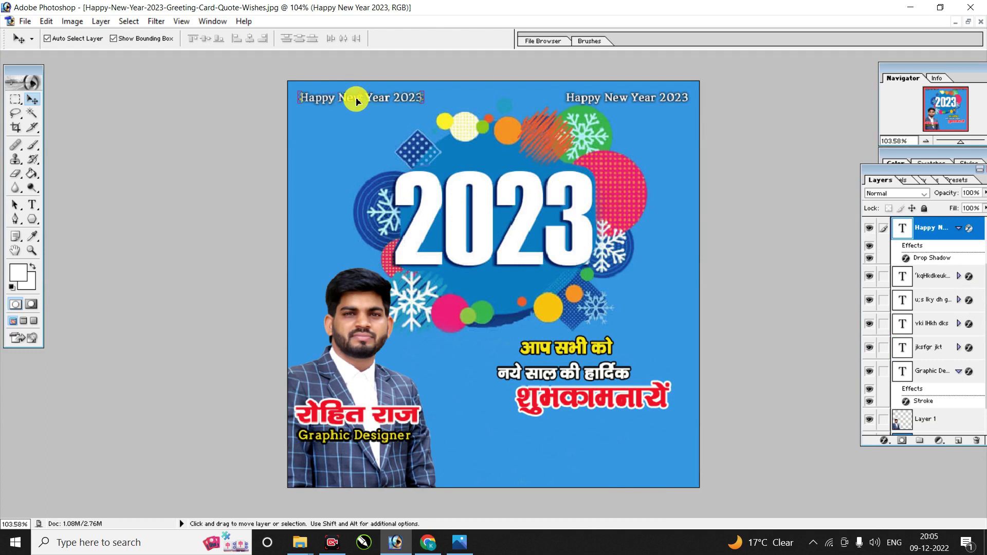
drag(346, 98, 348, 457)
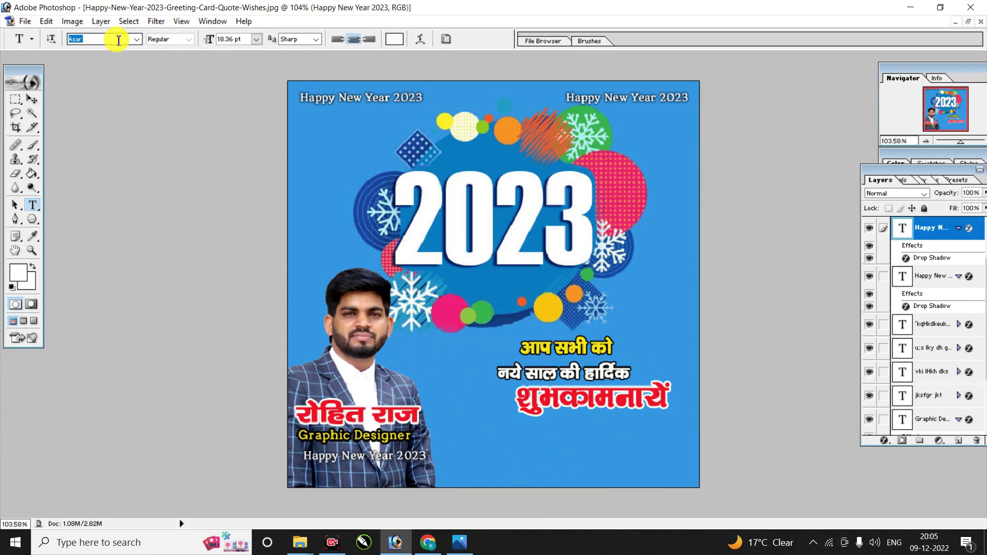
text(rial)
key(Return)
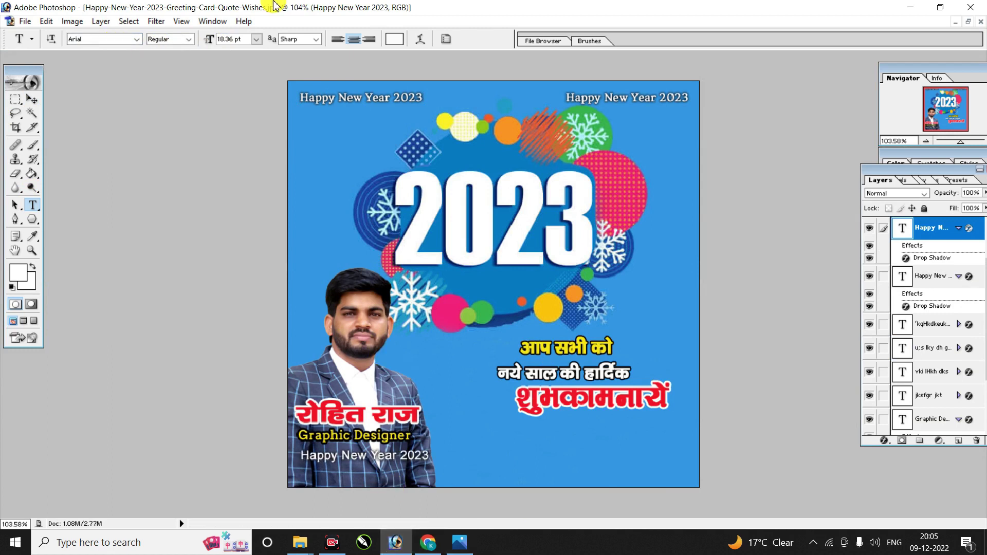
click(186, 40)
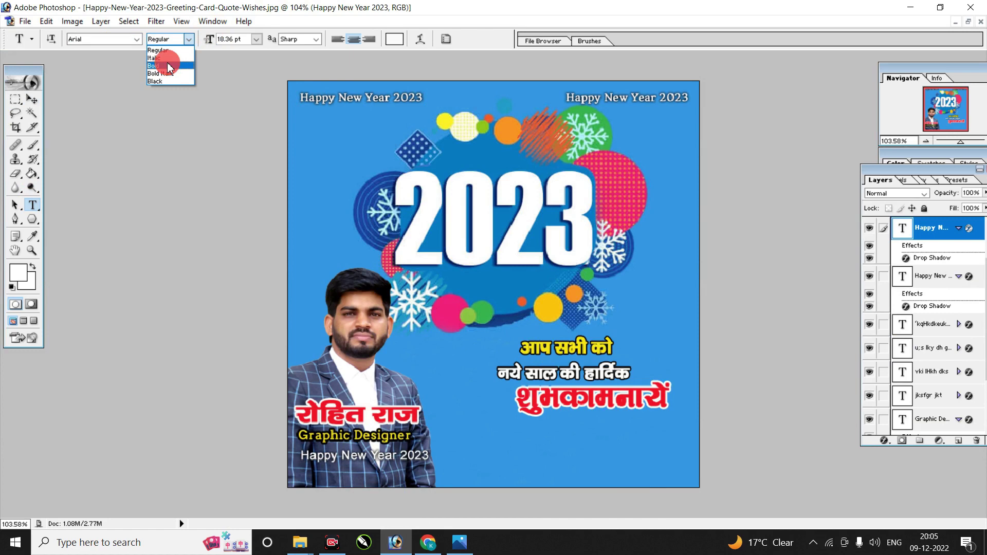
click(159, 60)
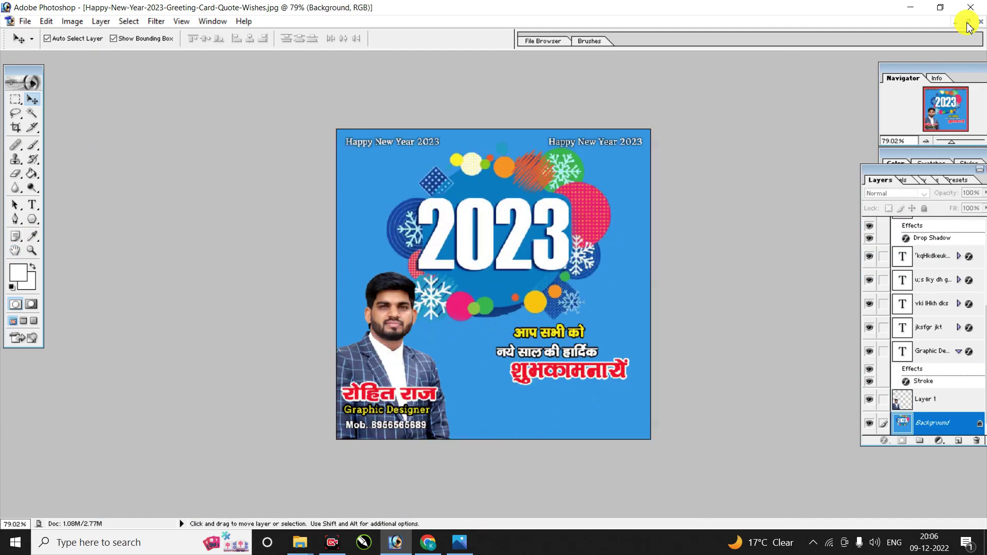
click(966, 27)
- Add a flower ornament, raise the Hindi greeting block, and bring in the poster's shayari text
mouse_move(683, 237)
mouse_down()
mouse_move(321, 406)
mouse_move(349, 409)
mouse_up()
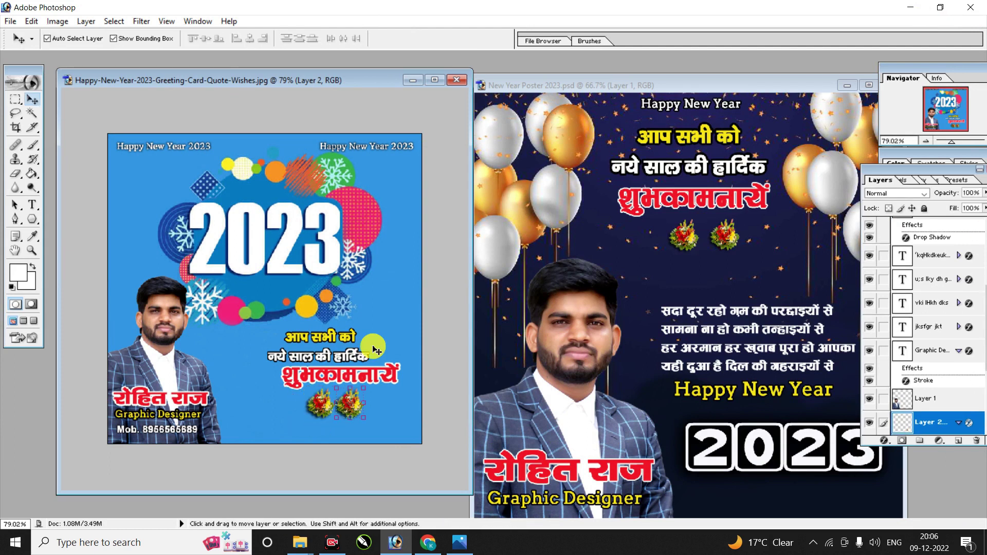
click(307, 409)
key(Return)
click(325, 360)
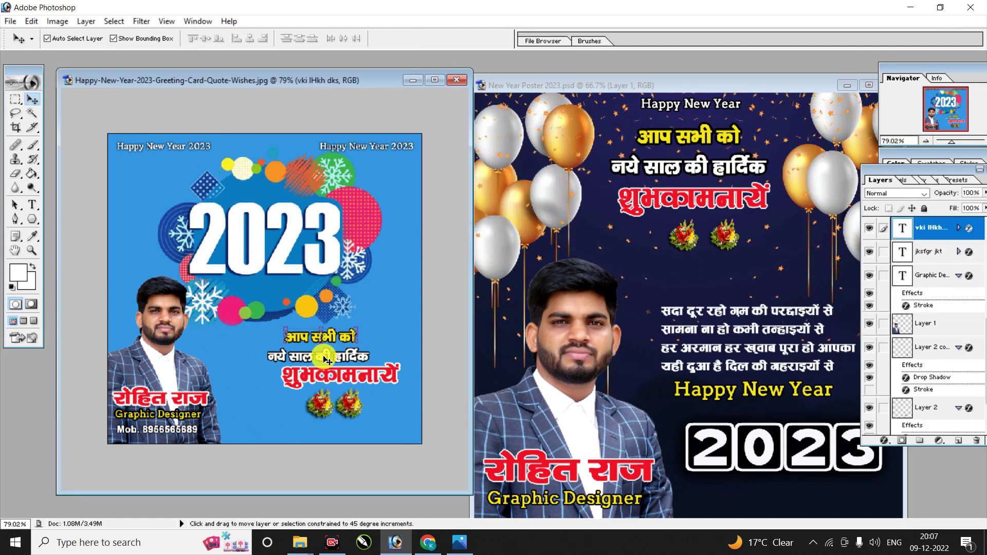
drag(325, 360, 336, 343)
mouse_move(320, 406)
mouse_down()
mouse_move(326, 390)
mouse_move(358, 390)
mouse_up()
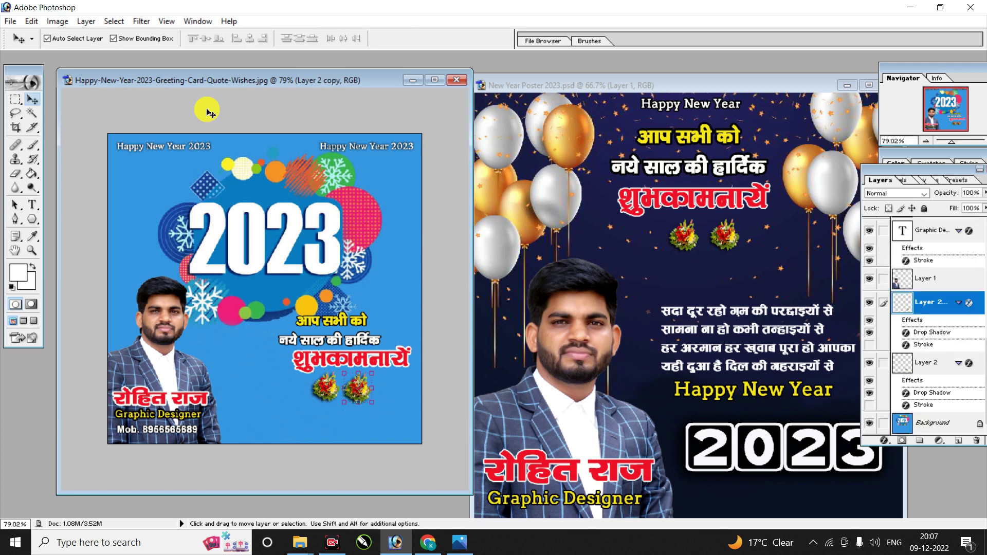
drag(709, 392, 332, 424)
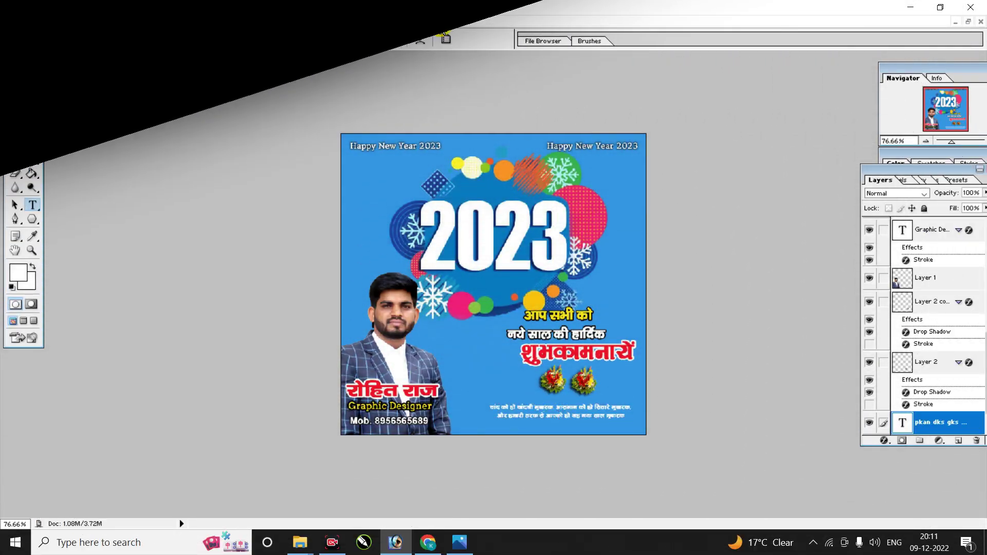
- Color the shayari text yellow, sampled from the card's existing text
click(394, 40)
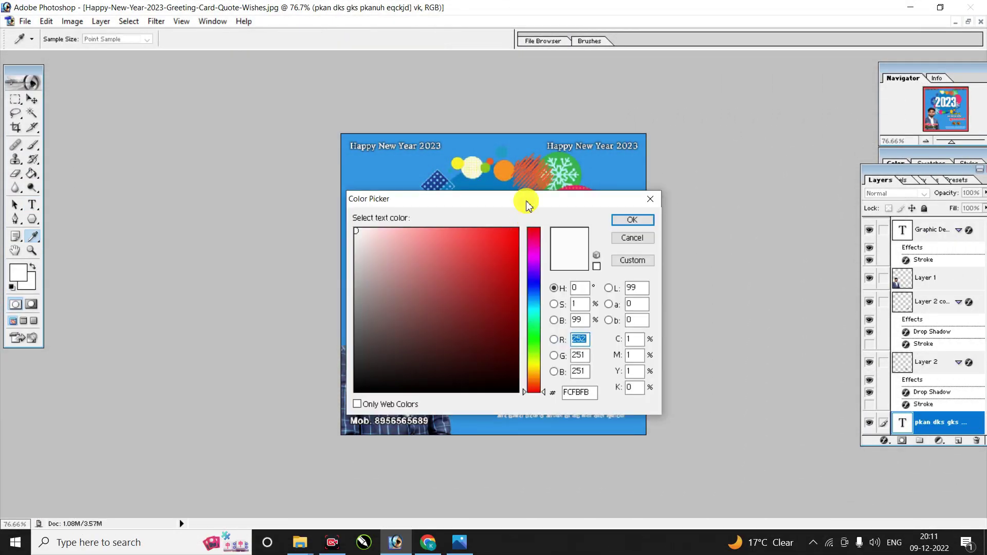
drag(526, 205, 313, 190)
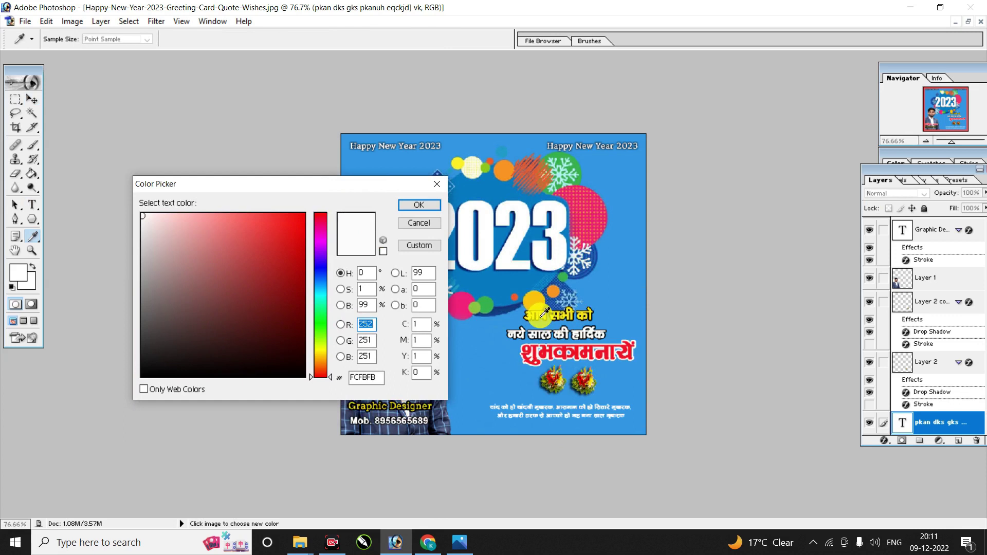
click(539, 313)
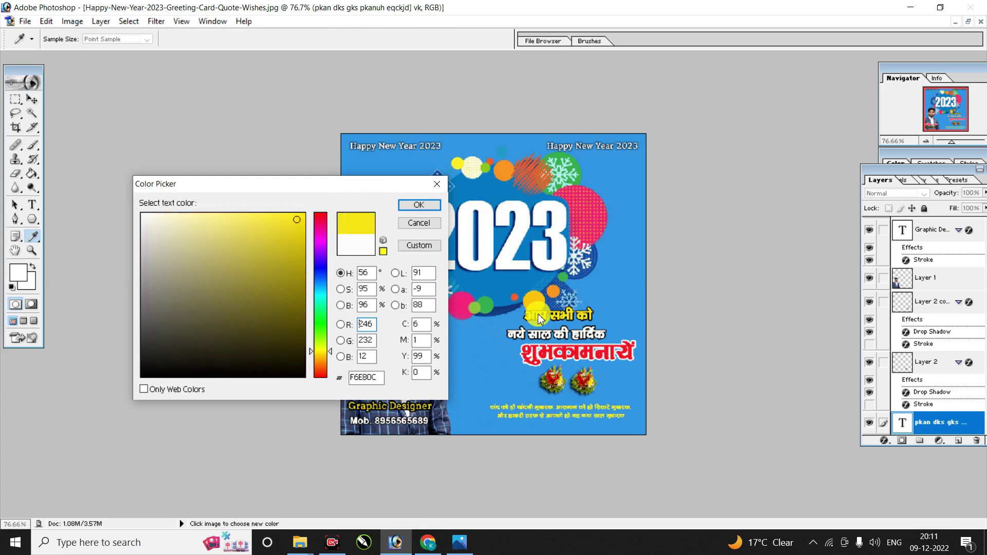
click(431, 209)
- Add a black stroke outline to the shayari text
click(884, 440)
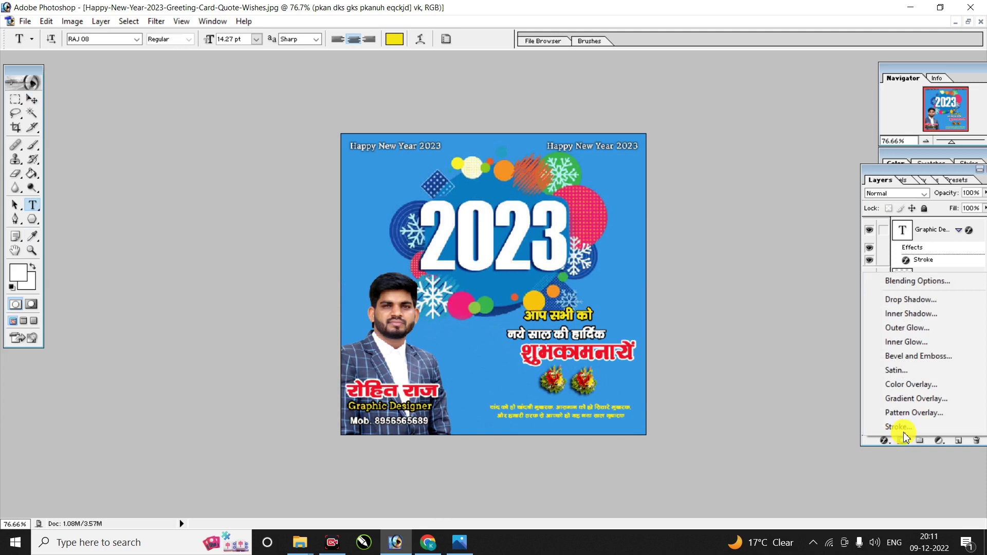
click(904, 435)
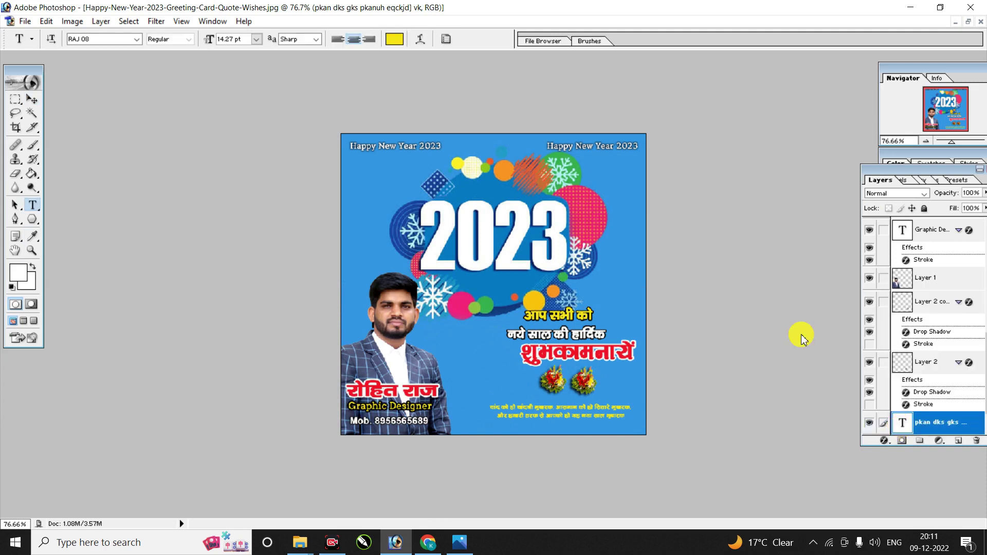
click(287, 360)
click(412, 205)
click(935, 232)
- Stretch the shayari wider and shift the name, title and phone text slightly right
key(v)
drag(489, 405, 468, 405)
key(Return)
drag(568, 380, 556, 383)
click(424, 392)
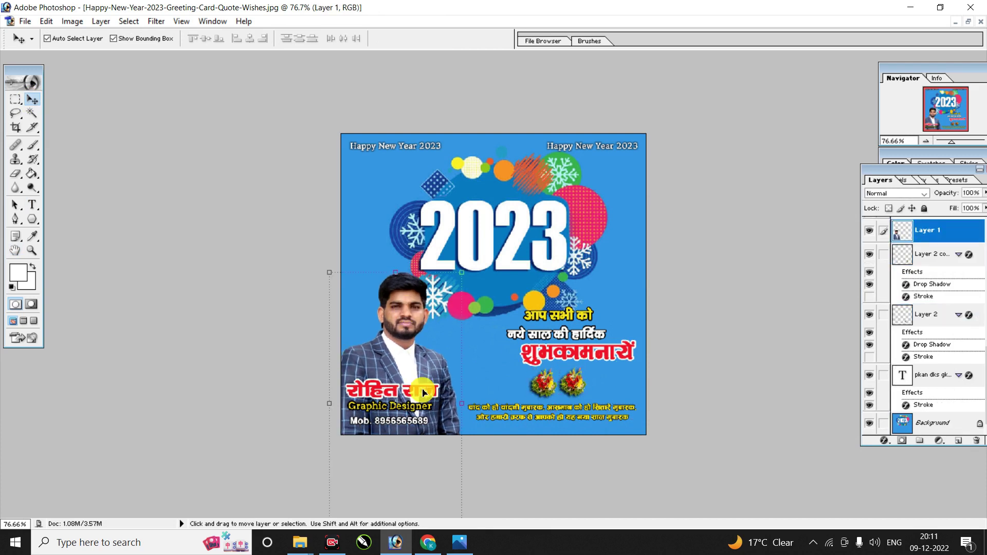
drag(424, 392, 434, 392)
click(427, 188)
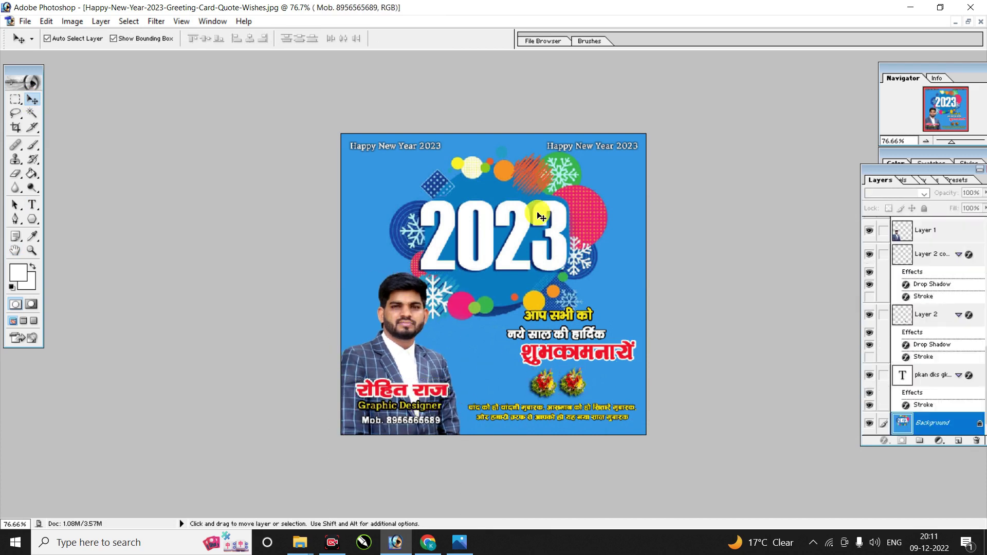
click(24, 22)
- Save the card as a Photoshop file named 'happy new year'
click(67, 137)
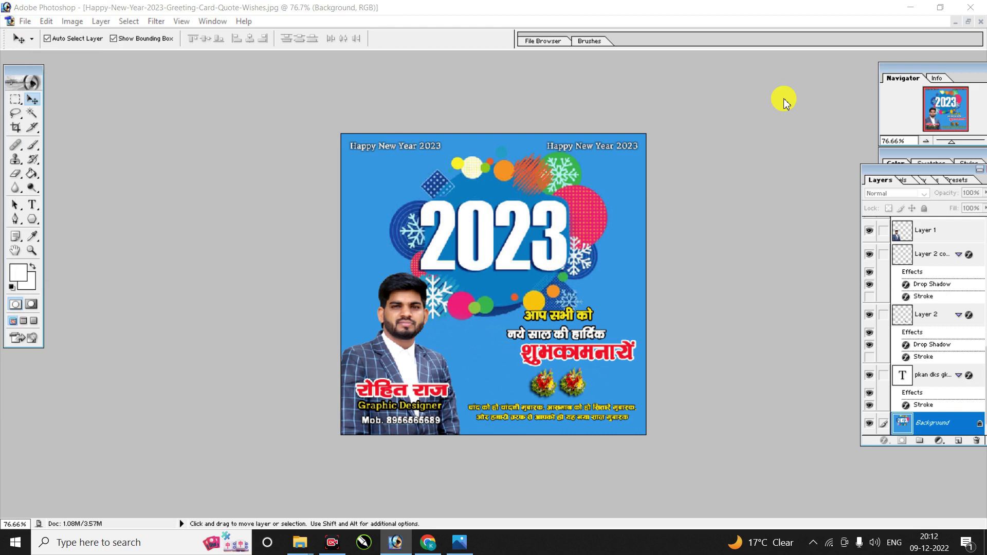
click(214, 371)
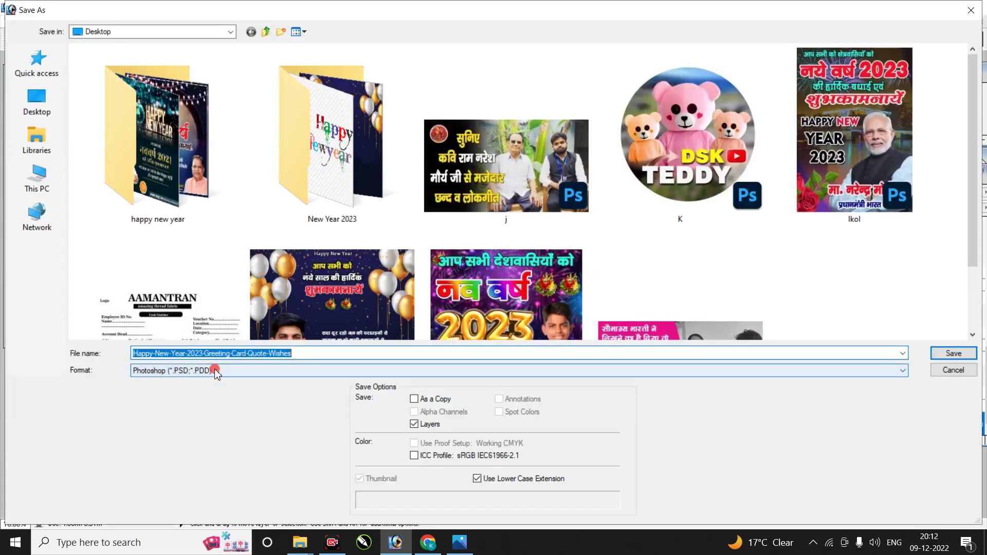
click(303, 355)
triple_click(288, 352)
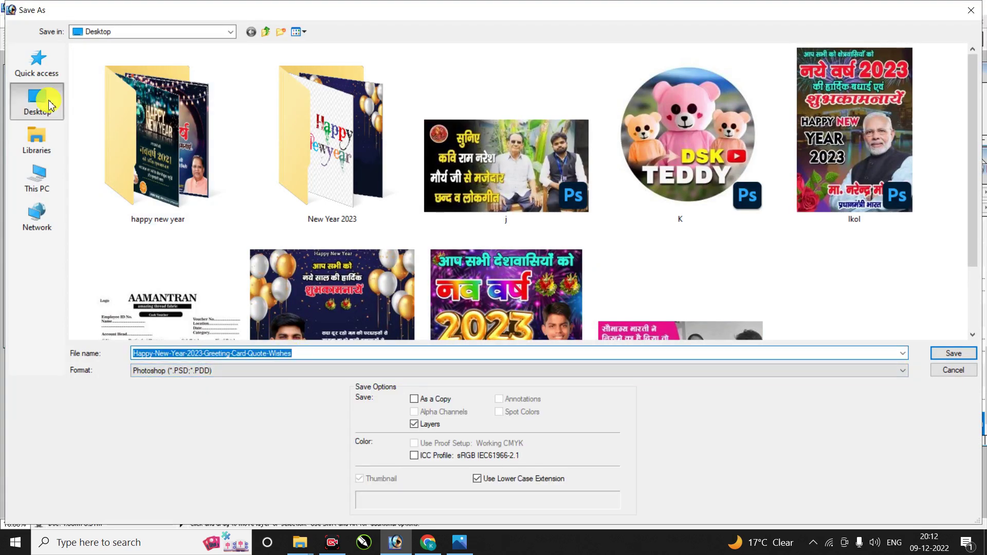
text(Happy New)
click(301, 364)
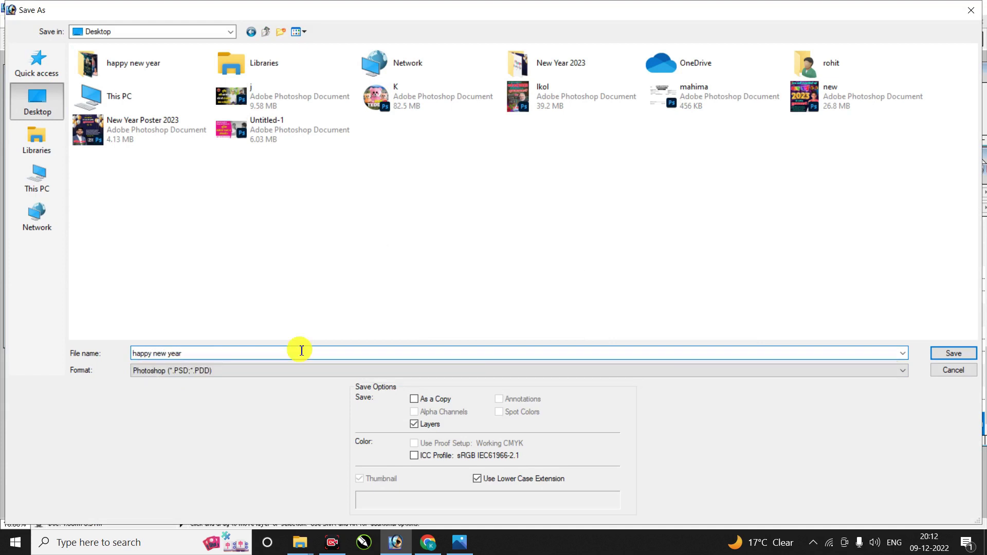
click(949, 355)
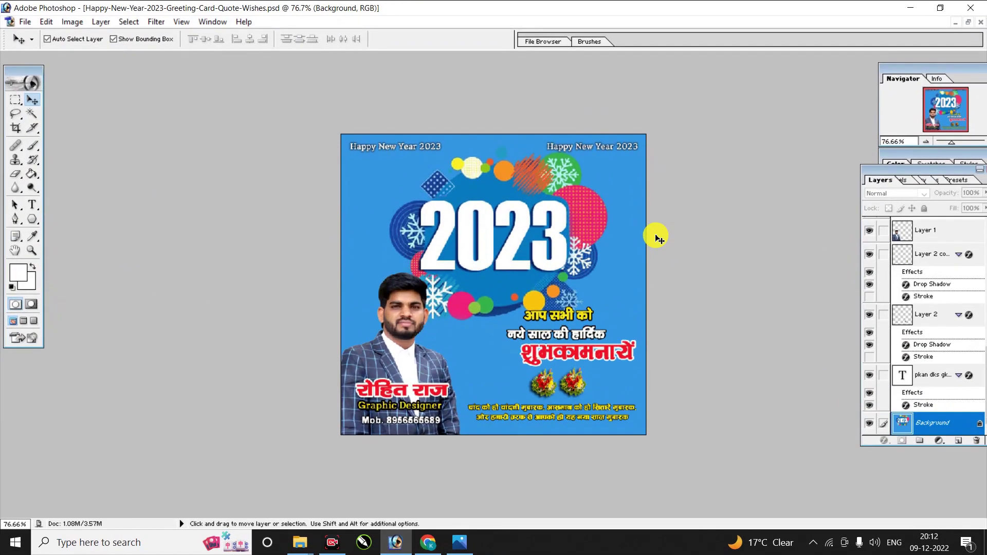
- Save a JPEG copy of the card to the Desktop with default quality options
key(ctrl+shift+s)
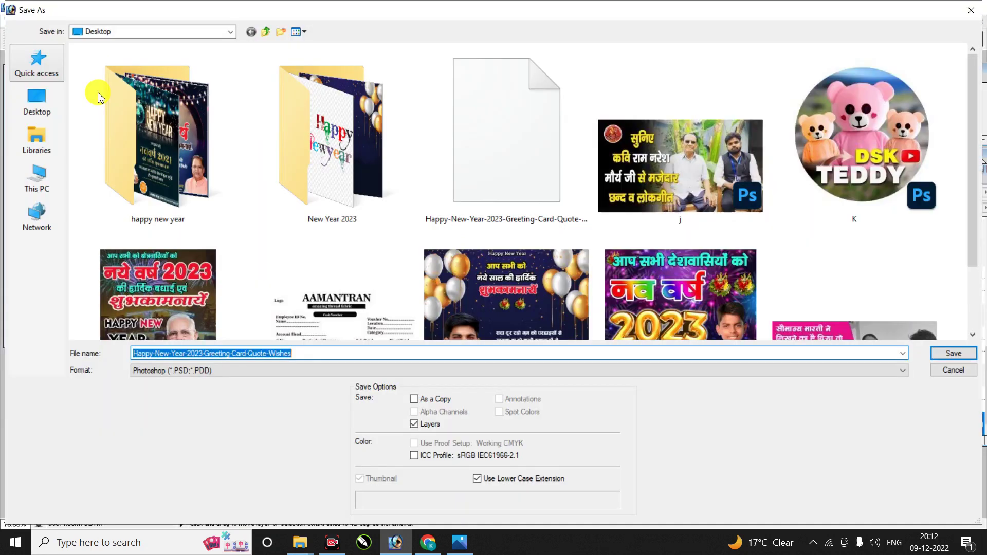
click(214, 379)
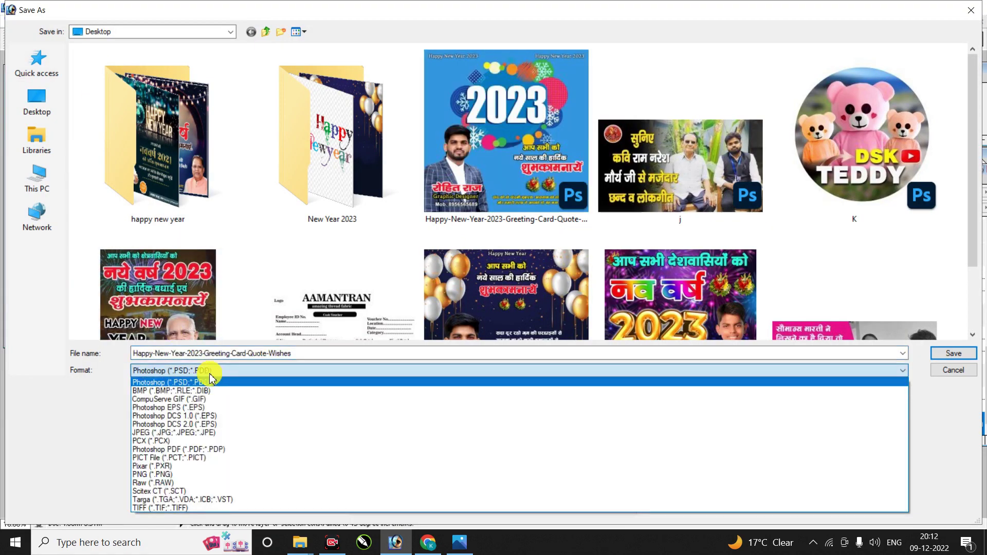
click(198, 432)
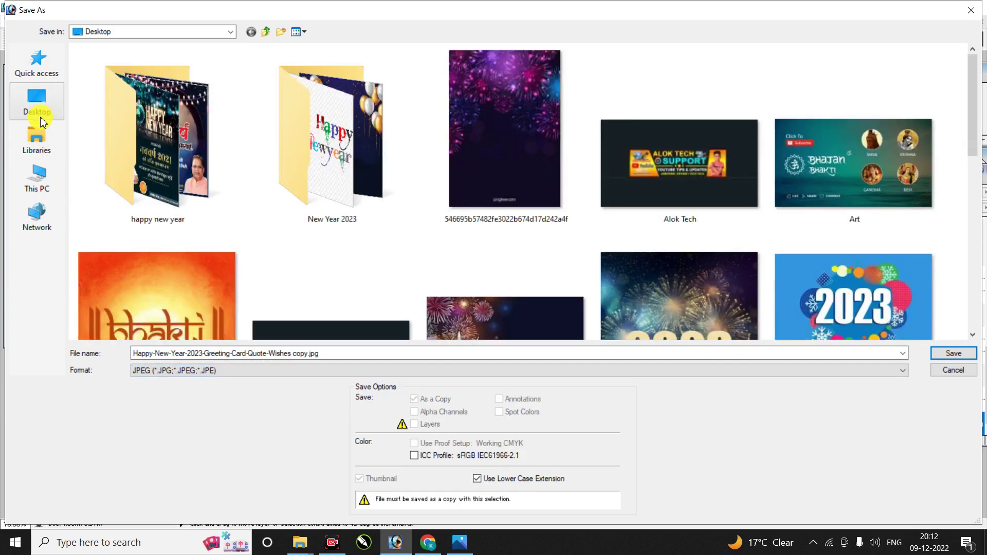
click(39, 105)
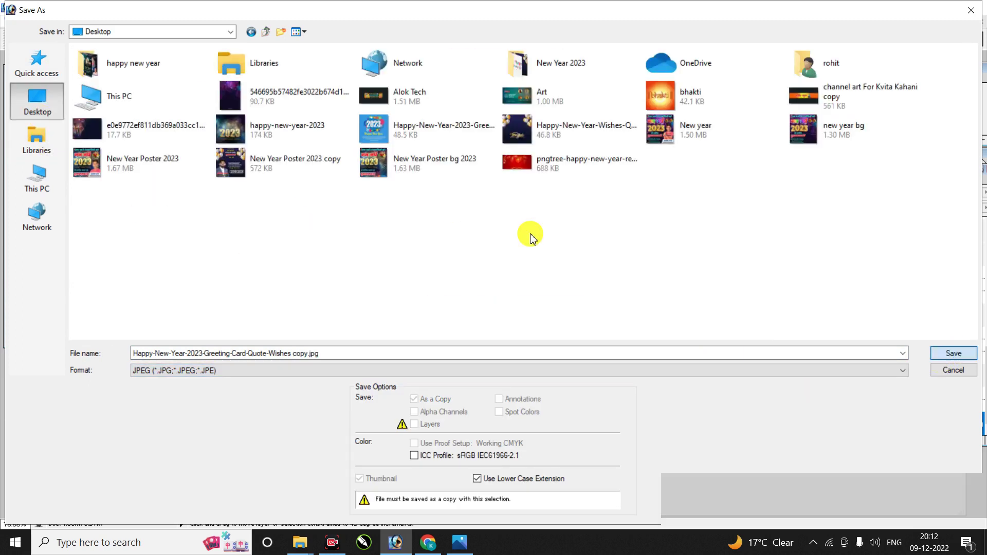
key(Return)
click(585, 184)
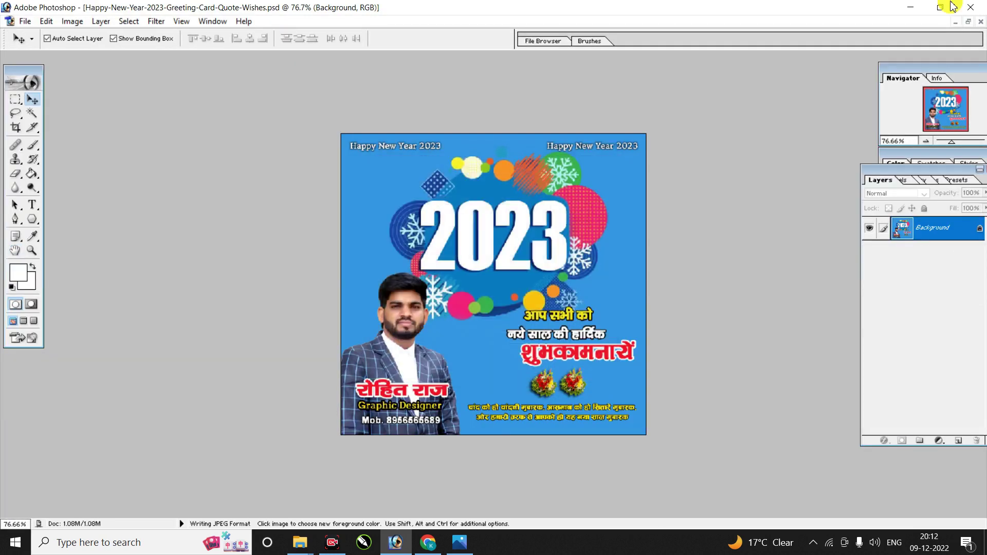
- Minimize Photoshop and refresh the desktop to show the new JPEG file
click(908, 6)
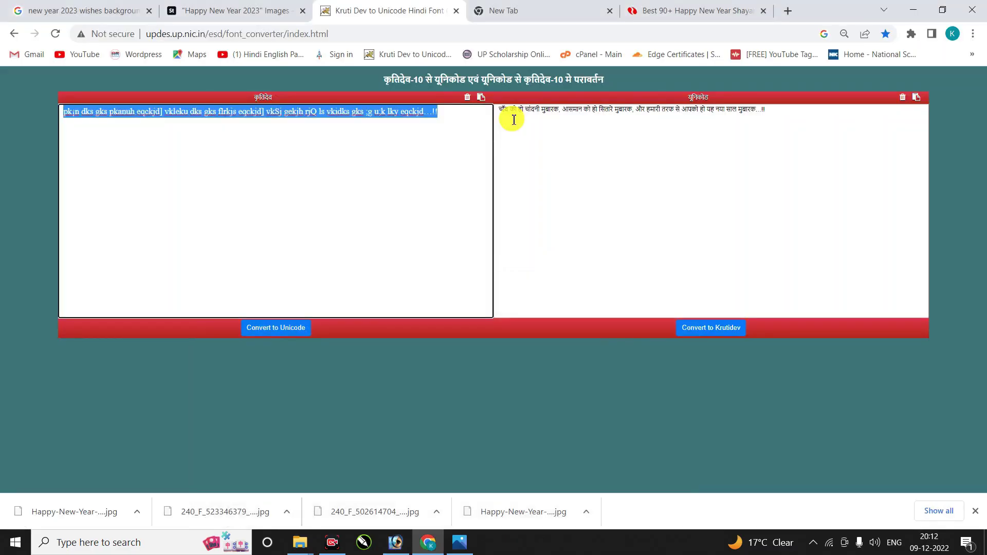
key(super+d)
right_click(377, 154)
- Open the 'Happy-New-Year… copy' JPEG from the desktop in Photos and zoom in to inspect it
click(367, 447)
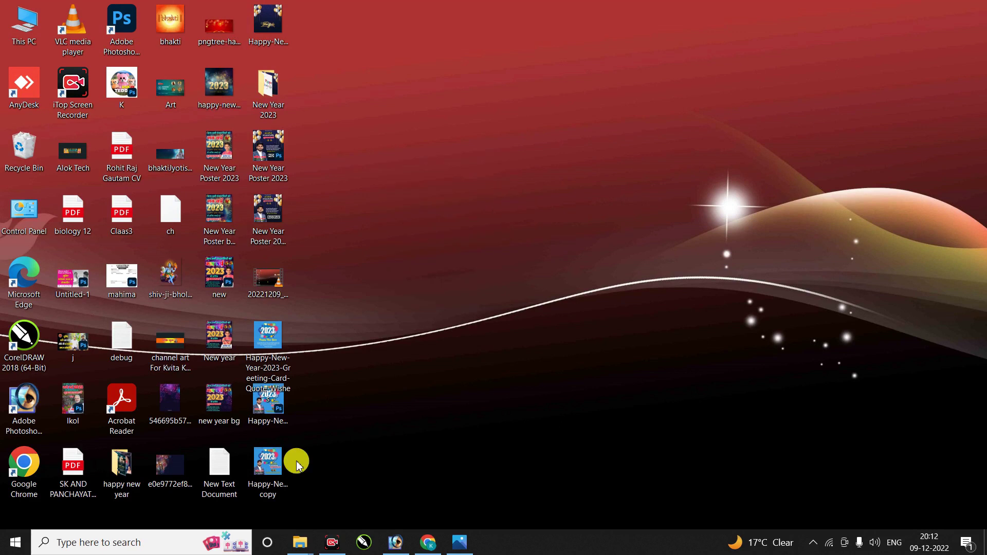
click(273, 463)
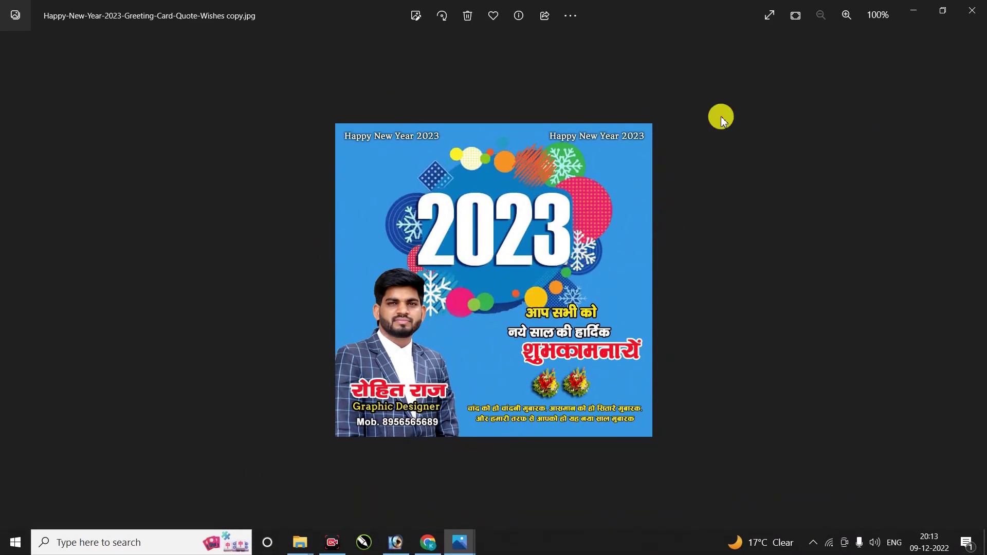
scroll(570, 289, up, 1)
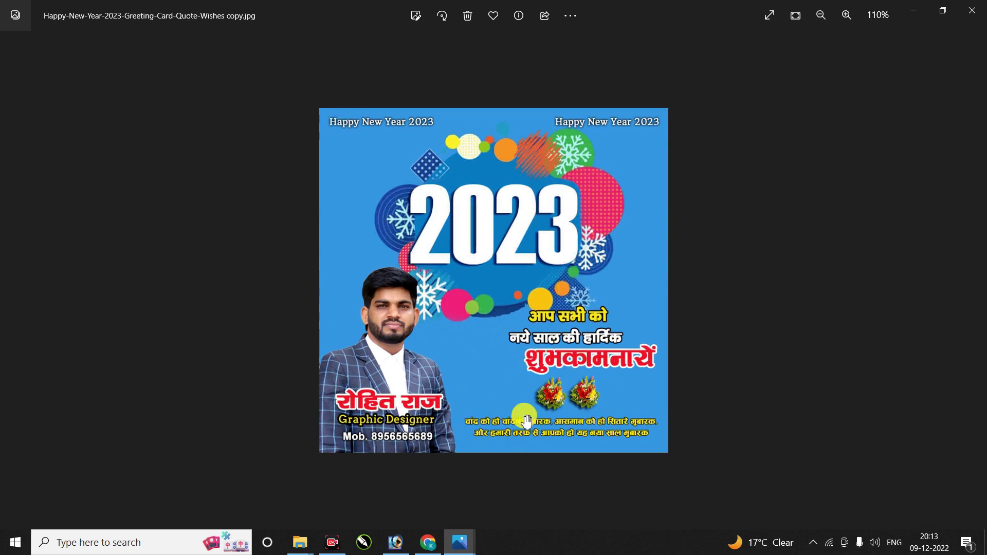